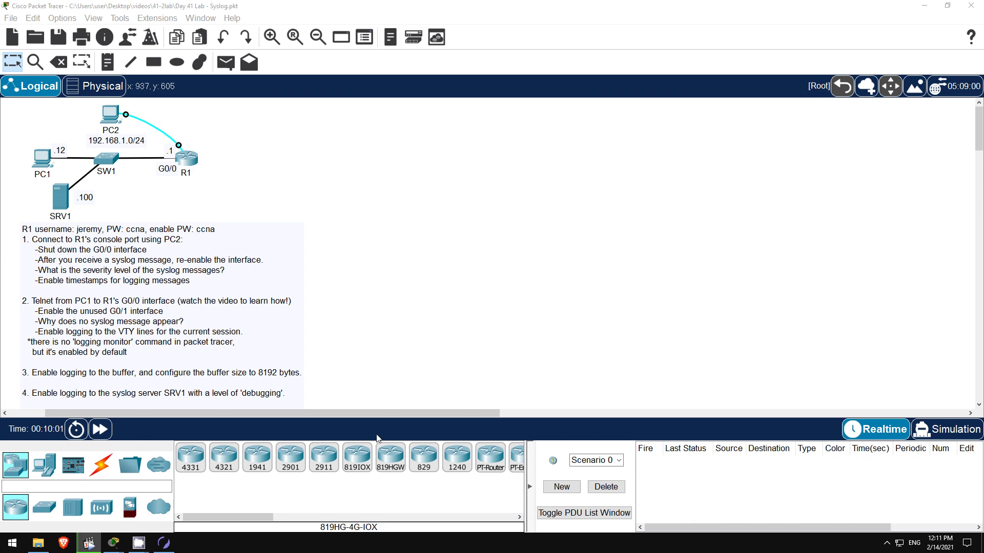
Step: Preview Boson NetSim labs: IP Addressing, Advanced Router Configuration, IPv6 I, VLANs, Expanding Switched Networks, EtherChannel
{"action": "left_click", "coordinate": [163, 543]}
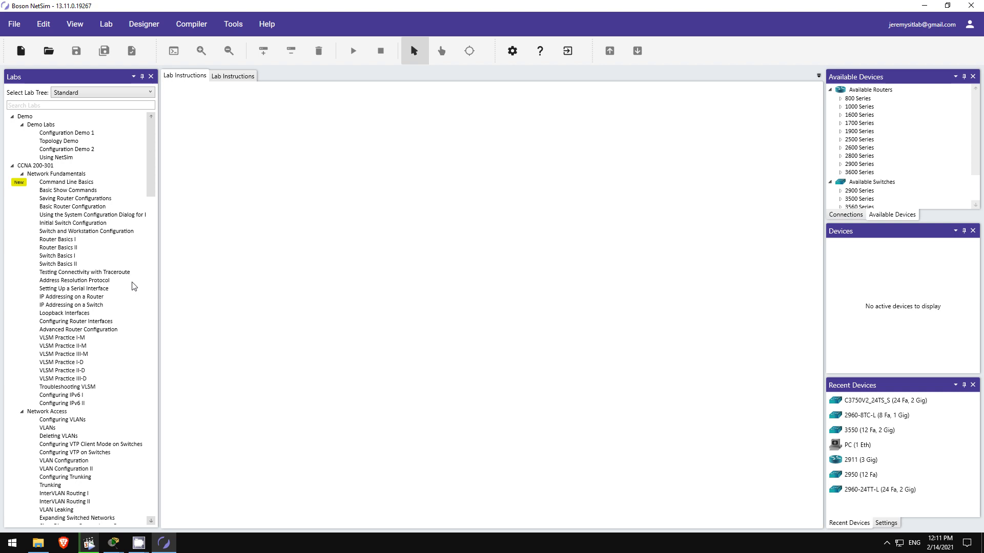
{"action": "left_click", "coordinate": [66, 297]}
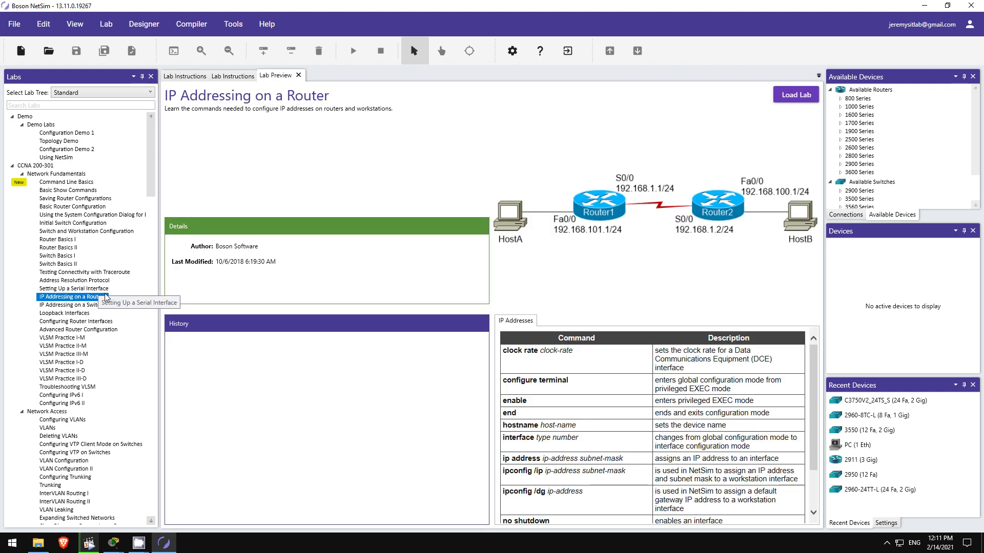
{"action": "left_click", "coordinate": [105, 332]}
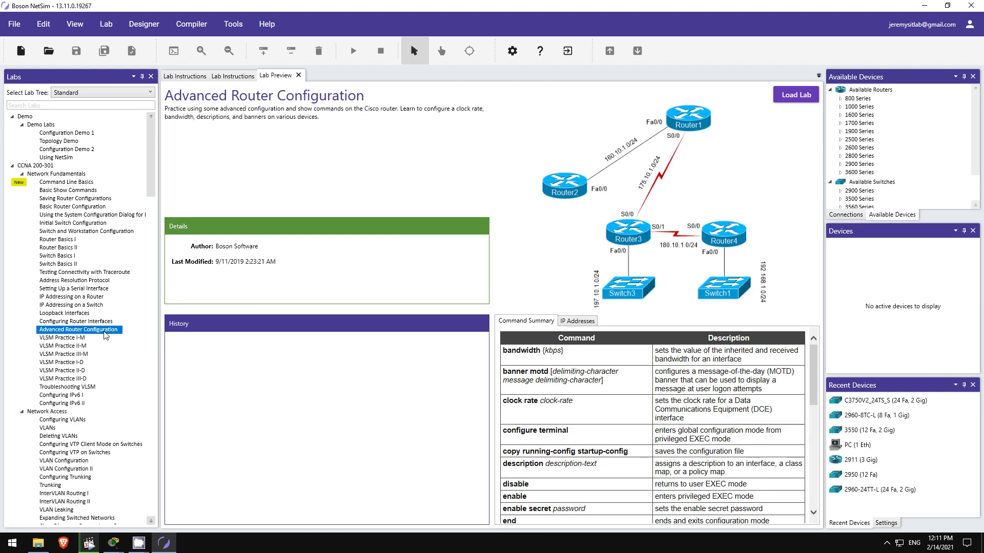
{"action": "scroll", "coordinate": [108, 344], "scroll_direction": "down", "scroll_amount": 1}
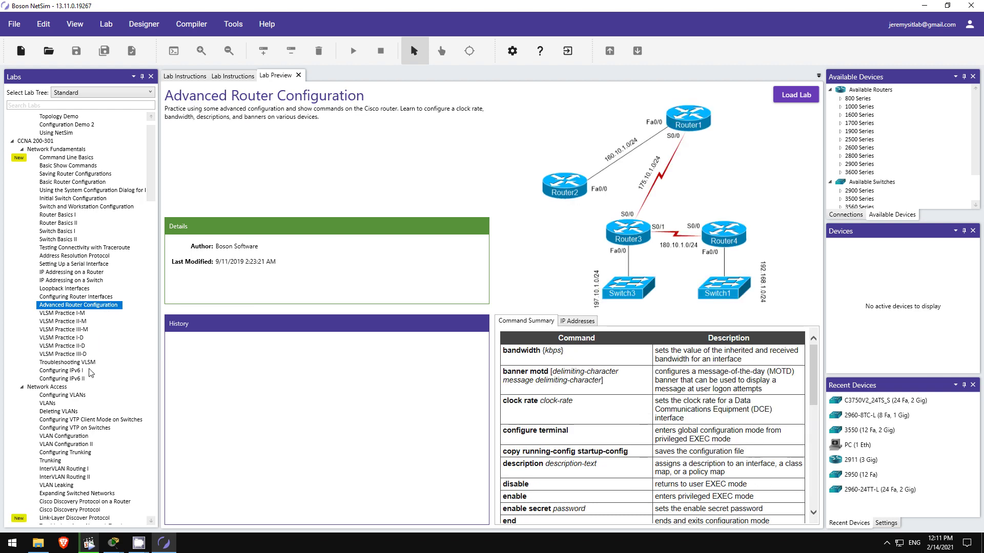
{"action": "left_click", "coordinate": [74, 371]}
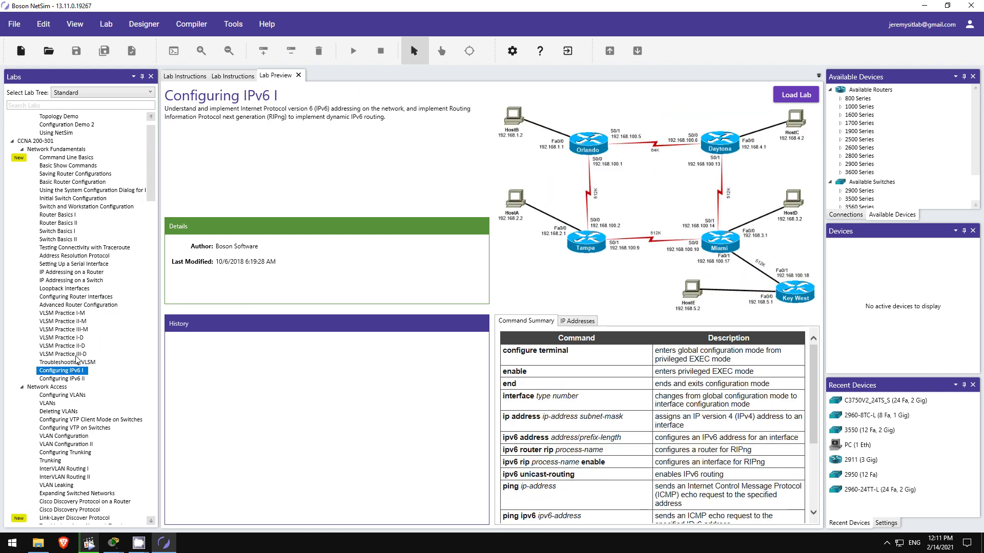
{"action": "scroll", "coordinate": [77, 361], "scroll_direction": "down", "scroll_amount": 2}
{"action": "left_click", "coordinate": [47, 354]}
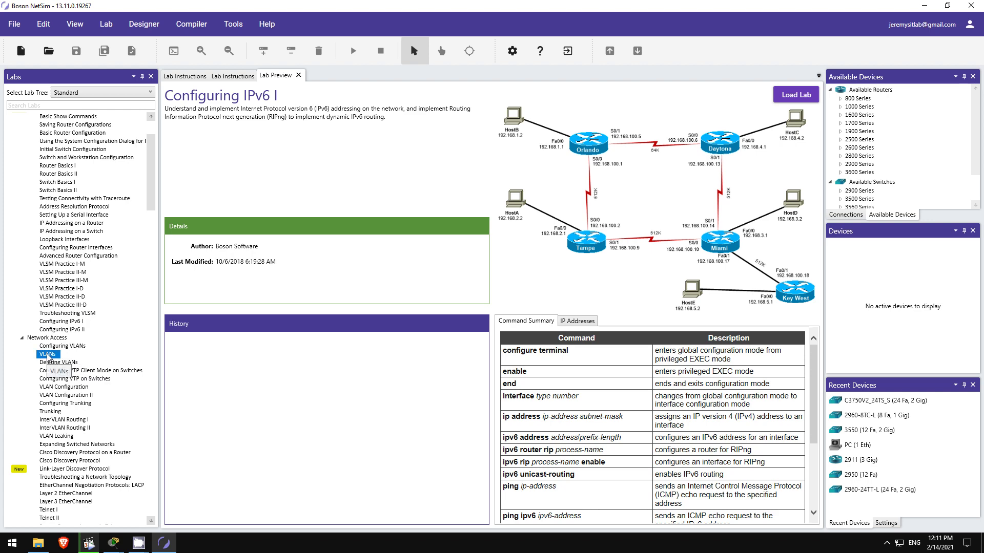
{"action": "scroll", "coordinate": [70, 357], "scroll_direction": "down", "scroll_amount": 2}
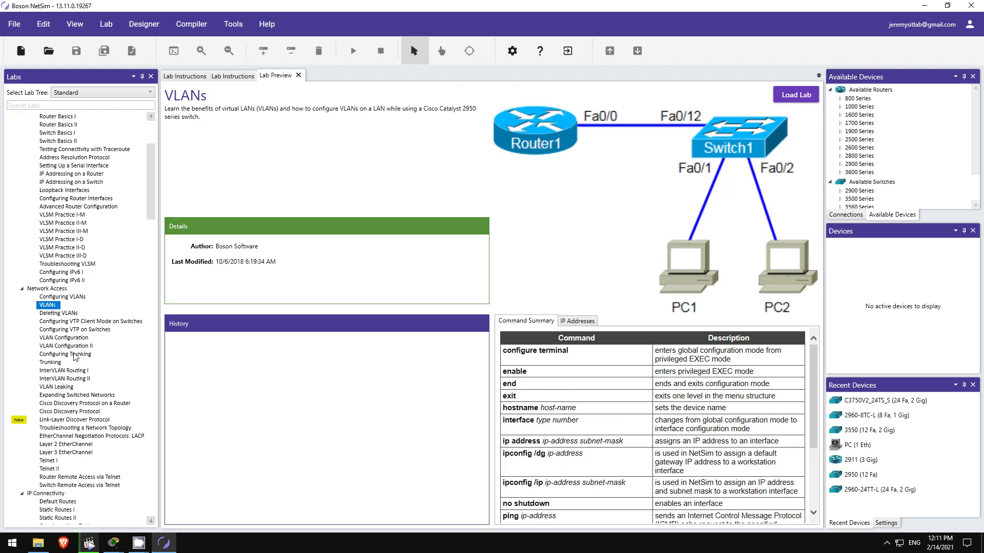
{"action": "left_click", "coordinate": [90, 395]}
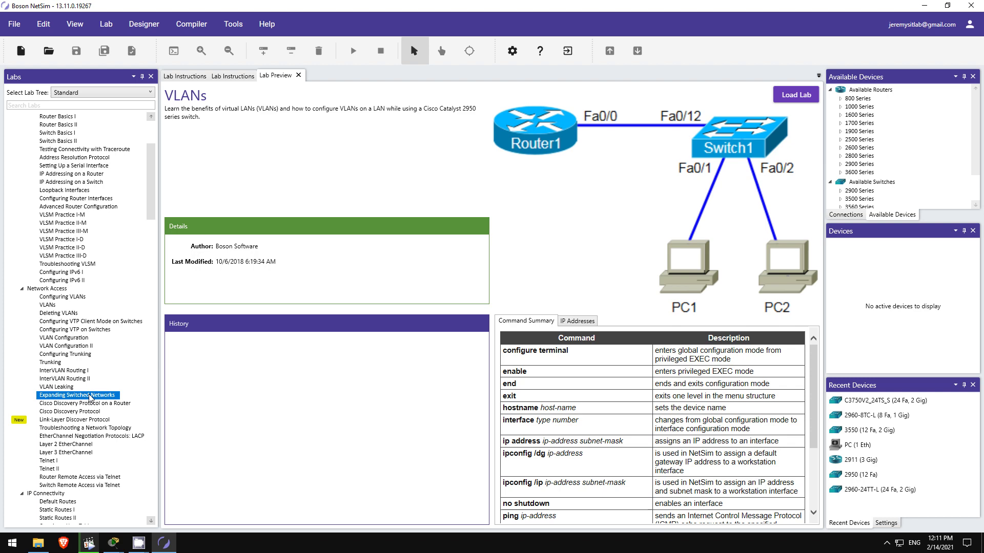
{"action": "scroll", "coordinate": [81, 397], "scroll_direction": "down", "scroll_amount": 2}
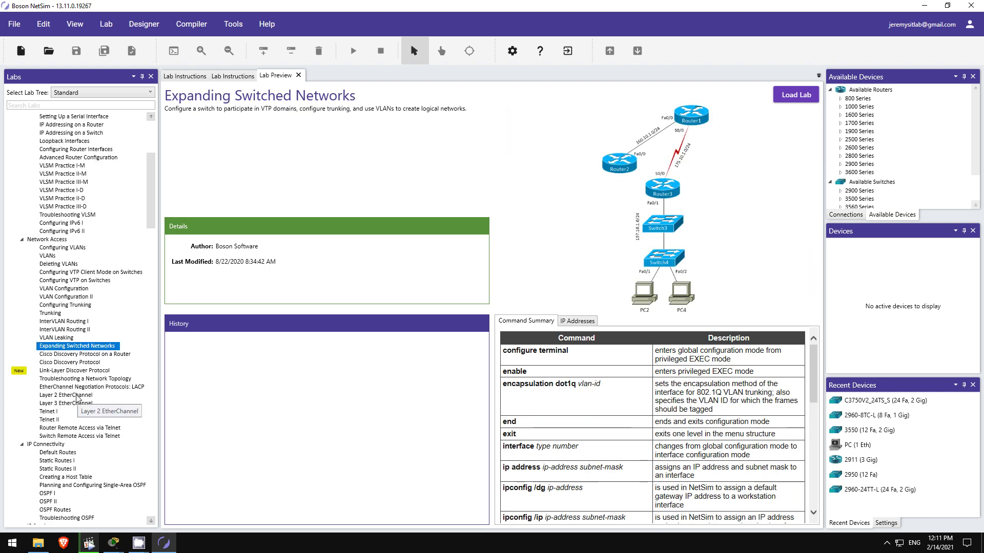
{"action": "left_click", "coordinate": [77, 396]}
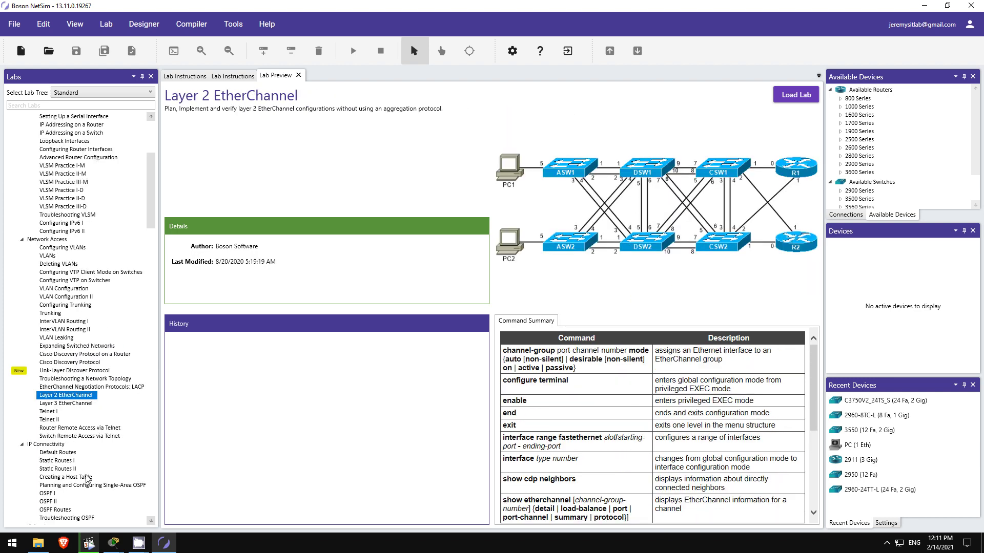
Step: Return to the Packet Tracer Syslog lab and open R1's CLI
{"action": "mouse_move", "coordinate": [113, 542]}
{"action": "left_click", "coordinate": [345, 492]}
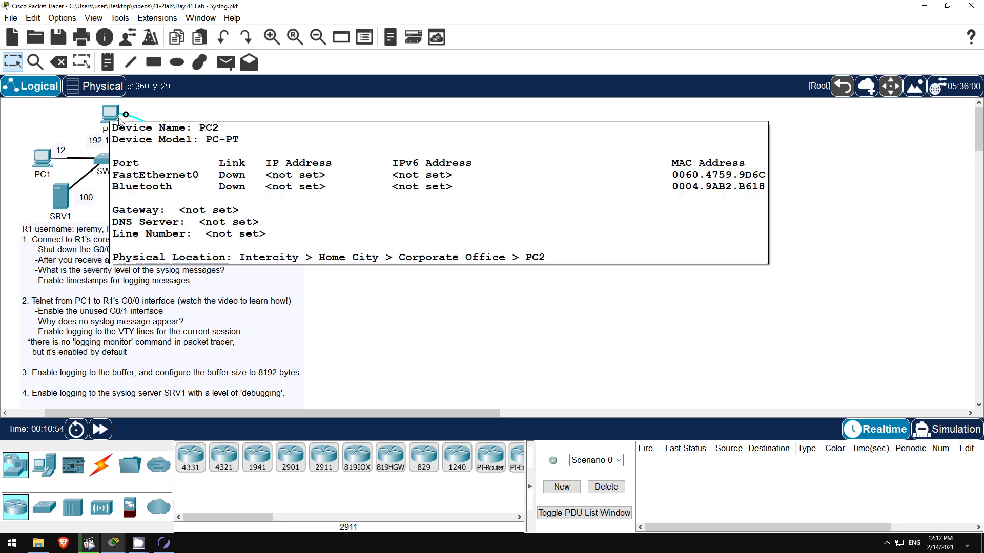
{"action": "left_click", "coordinate": [189, 159]}
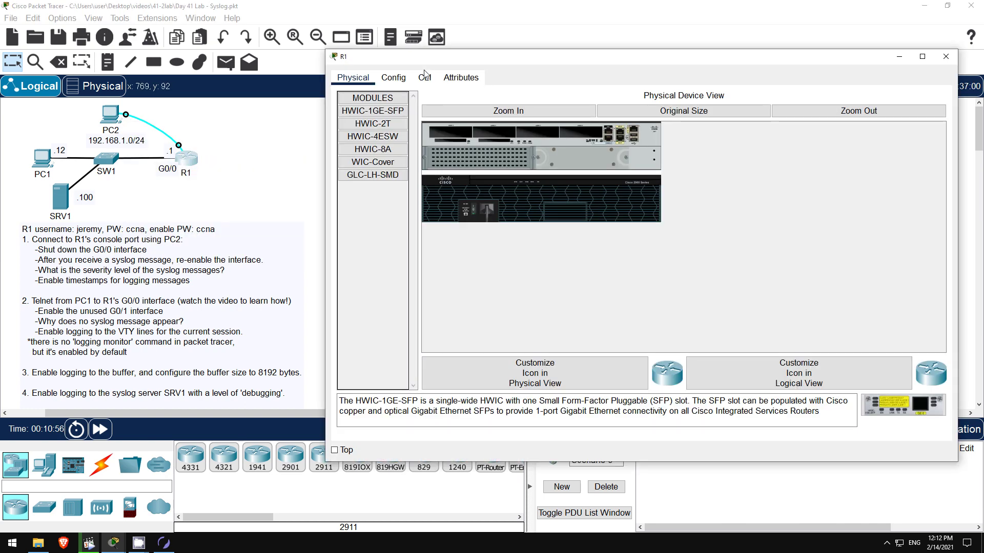
{"action": "left_click", "coordinate": [424, 78]}
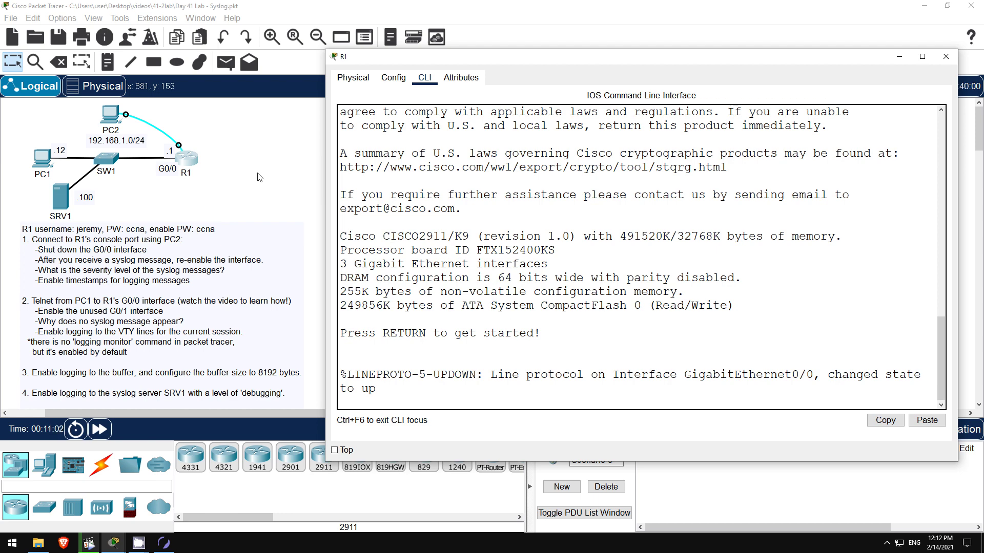
Step: Start PC2's Terminal application with the default 9600 baud settings
{"action": "left_click", "coordinate": [243, 127]}
{"action": "left_click", "coordinate": [112, 116]}
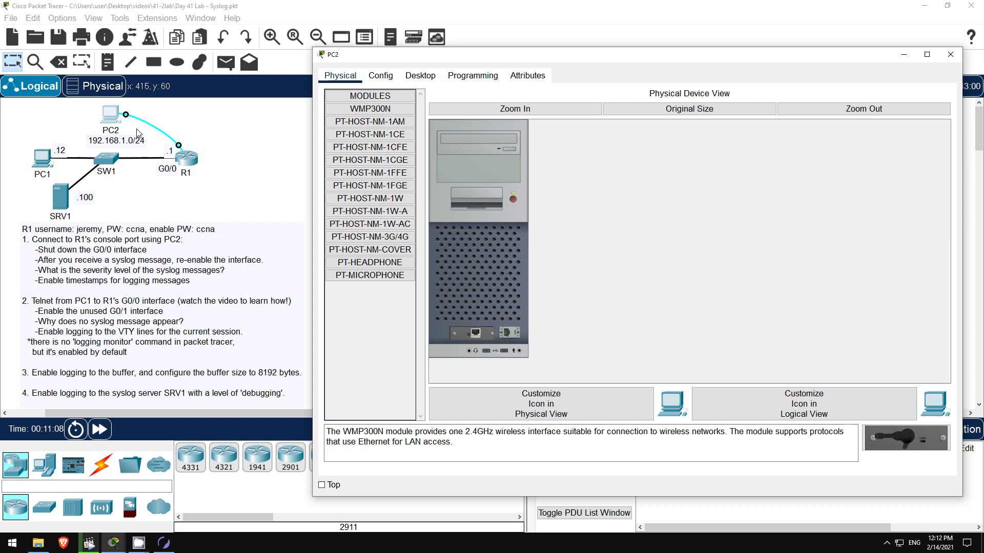
{"action": "left_click", "coordinate": [419, 76]}
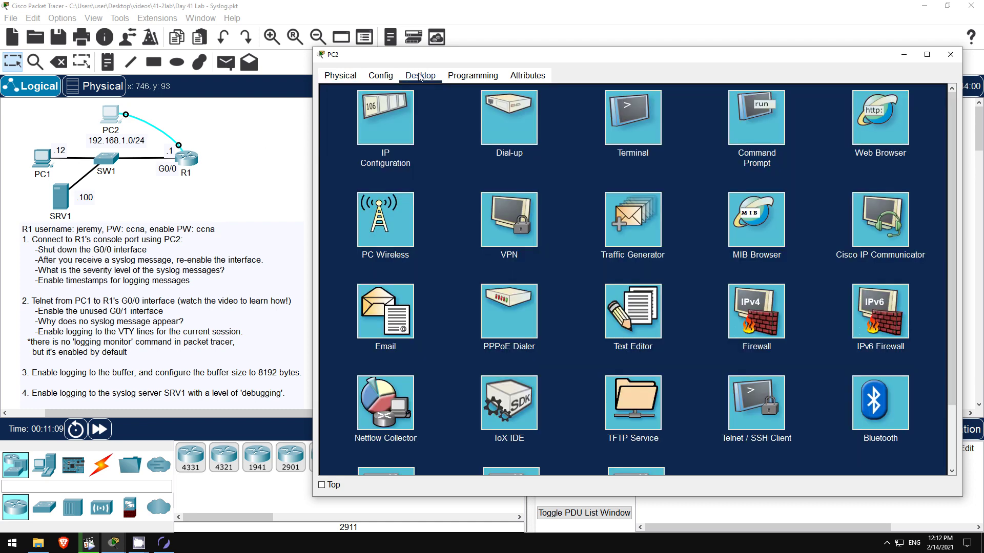
{"action": "left_click", "coordinate": [651, 119]}
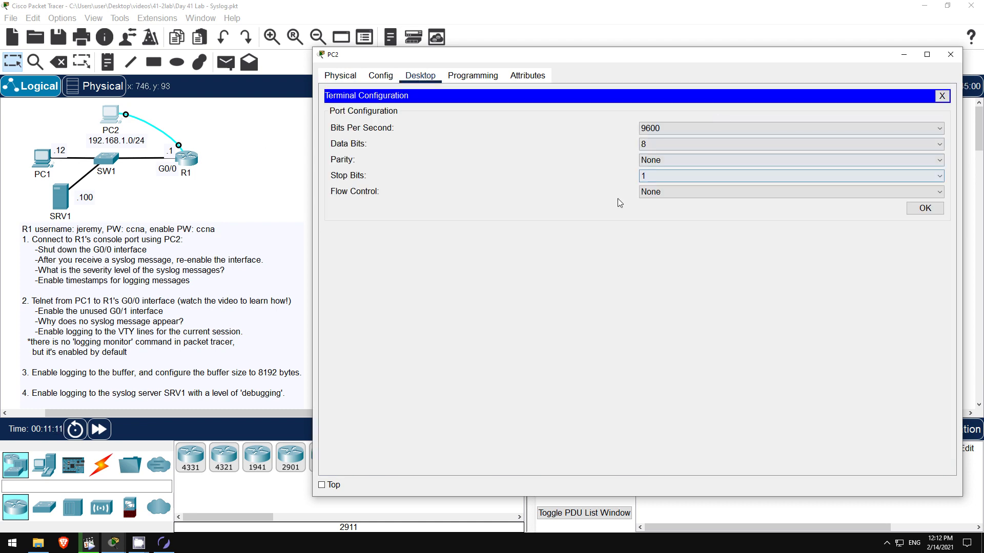
{"action": "left_click", "coordinate": [927, 209]}
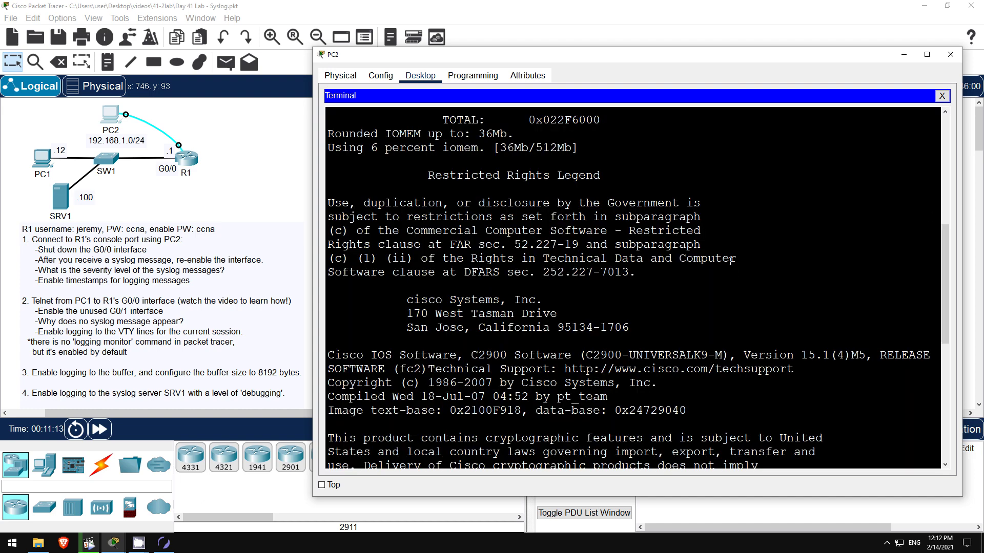
Step: Log in to R1 with the username and password, then enter privileged mode with the enable password
{"action": "key", "text": "Return"}
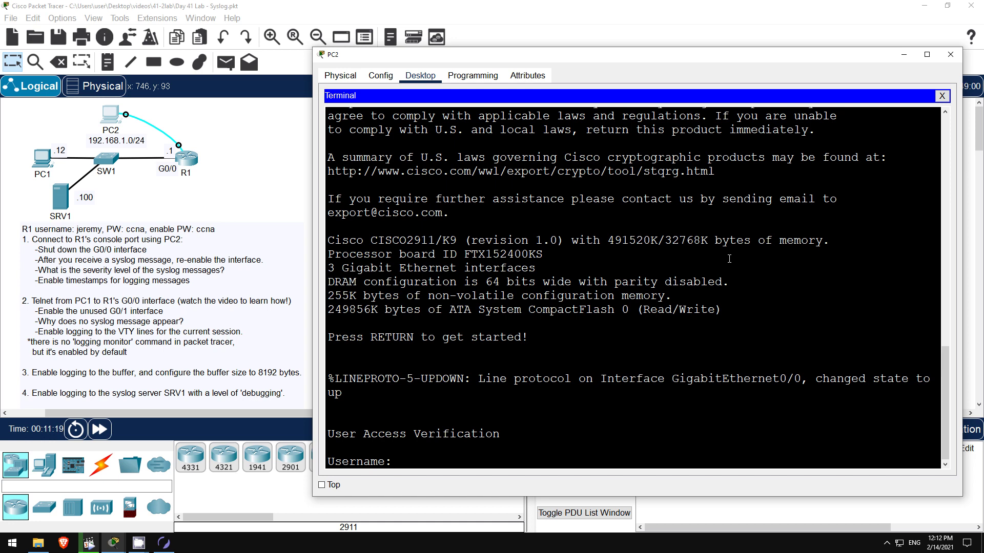
{"action": "type", "text": "jeremy"}
{"action": "key", "text": "Return"}
{"action": "type", "text": "ccna"}
{"action": "key", "text": "Return"}
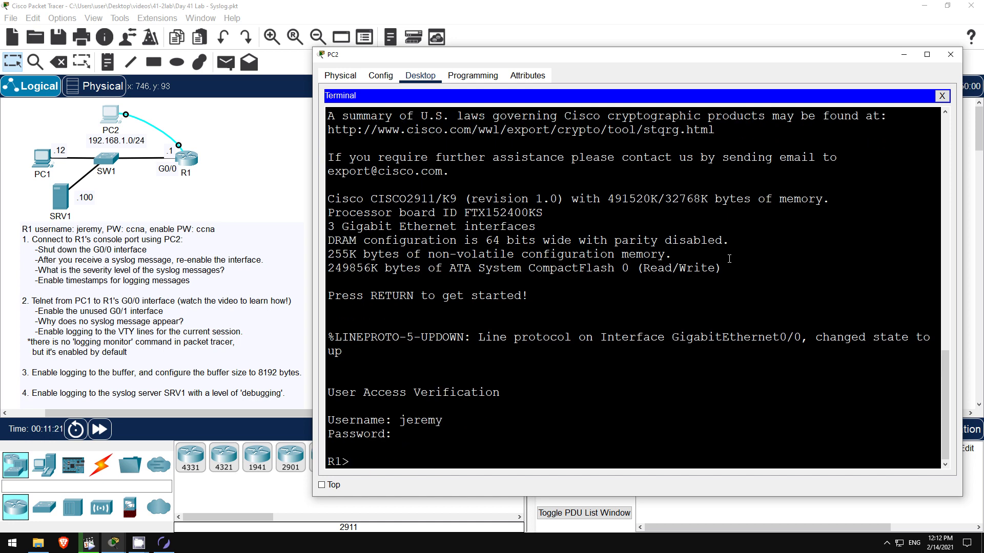
{"action": "type", "text": "en"}
{"action": "key", "text": "Return"}
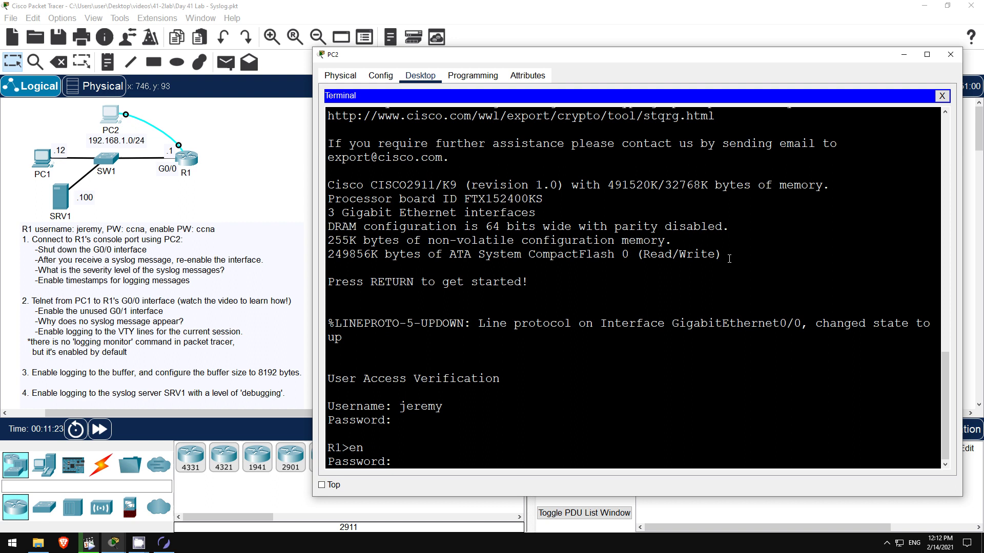
{"action": "type", "text": "ccna"}
{"action": "key", "text": "Return"}
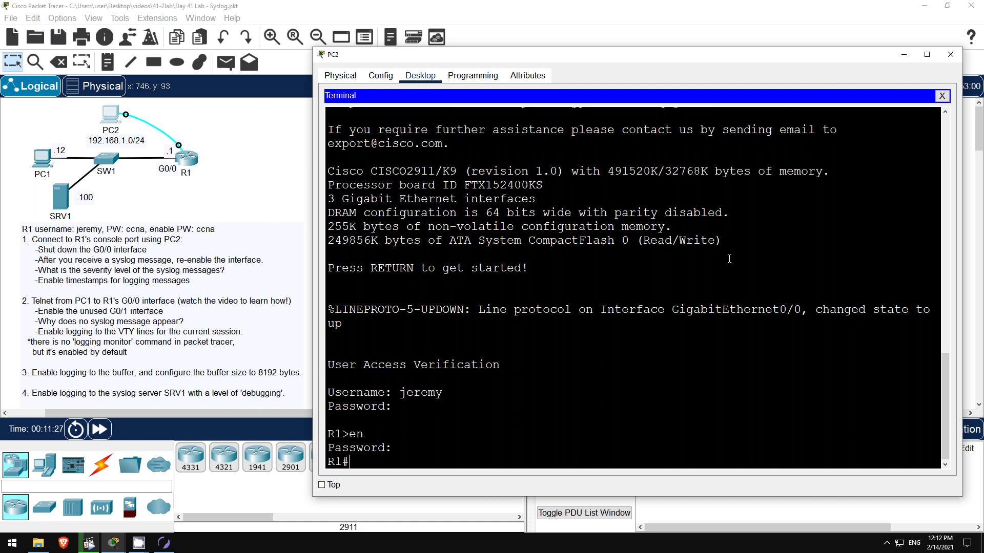
Step: Shut down R1's GigabitEthernet0/0 from configuration mode with conf t, int g0/0, shut
{"action": "type", "text": "conf t"}
{"action": "key", "text": "Return"}
{"action": "type", "text": "int g0/0"}
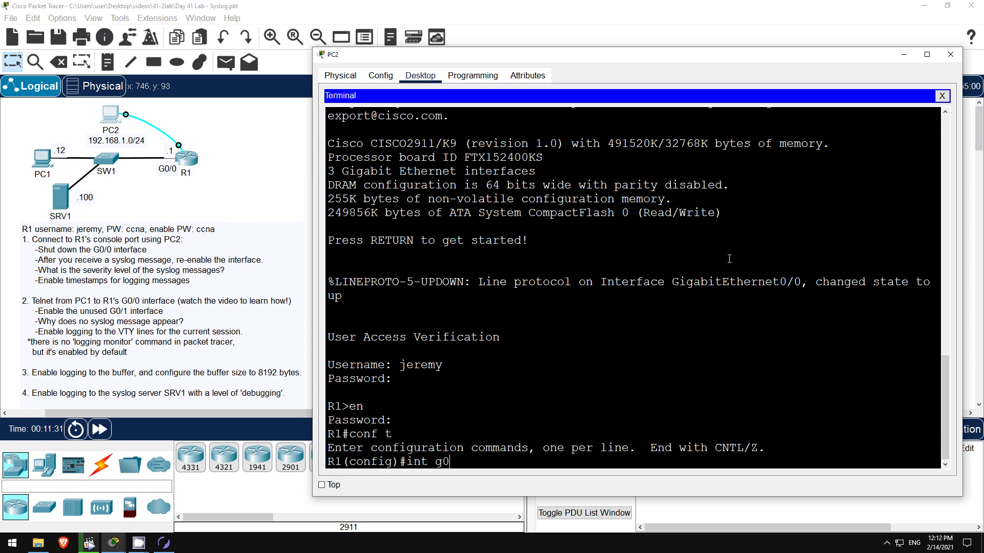
{"action": "key", "text": "Return"}
{"action": "type", "text": "shut"}
{"action": "key", "text": "Return"}
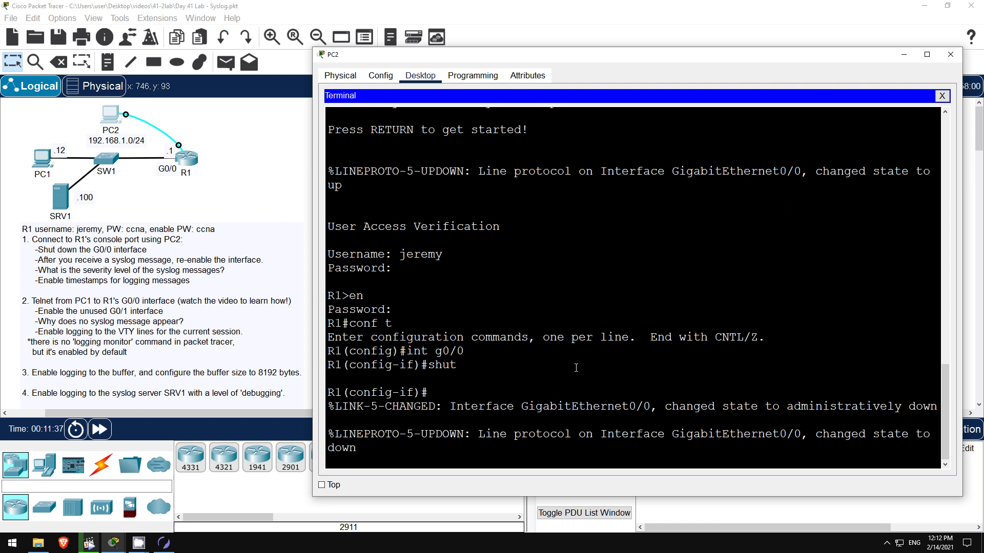
{"action": "key", "text": "Return"}
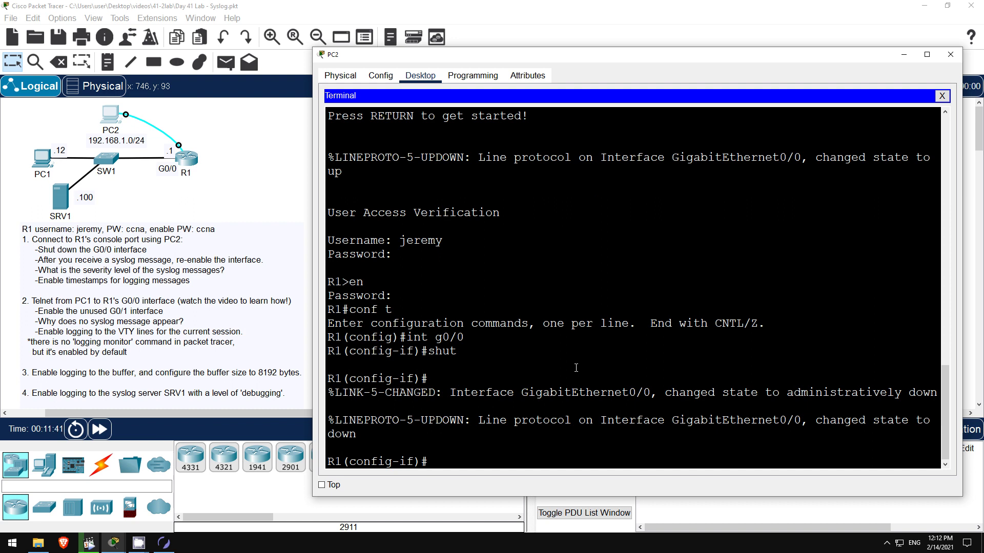
Step: Run do sh ip int br and highlight Gi0/0 as administratively down with protocol down
{"action": "type", "text": "d"}
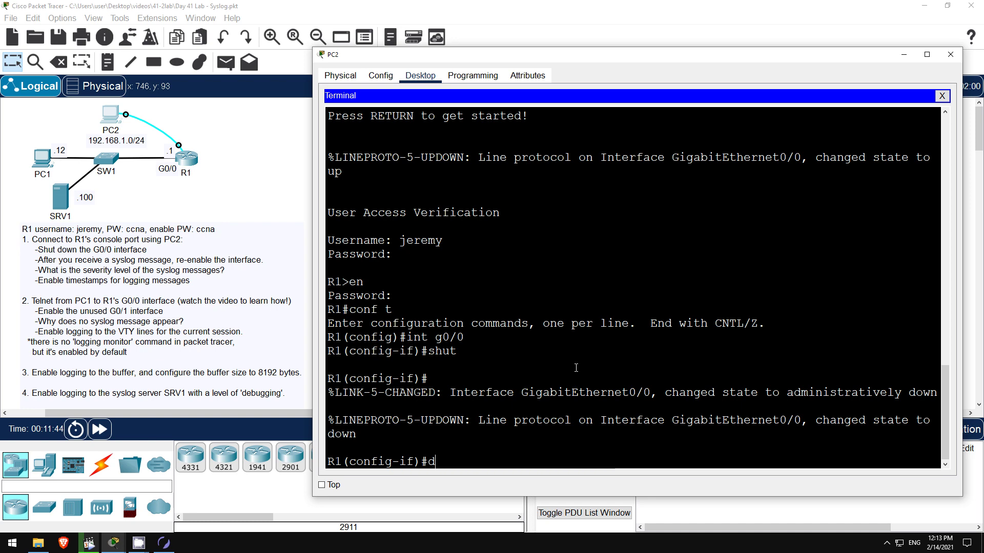
{"action": "type", "text": "o sh ip int br"}
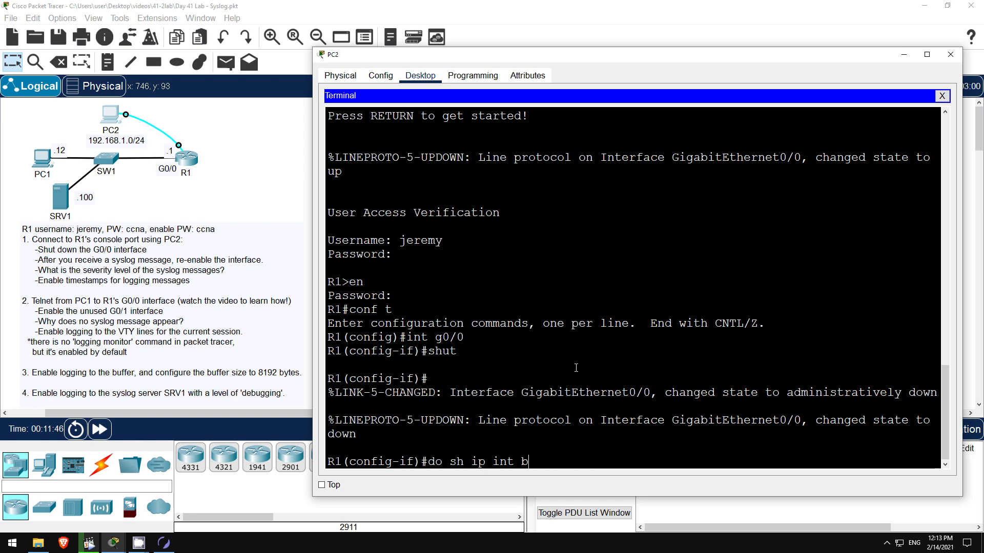
{"action": "key", "text": "Return"}
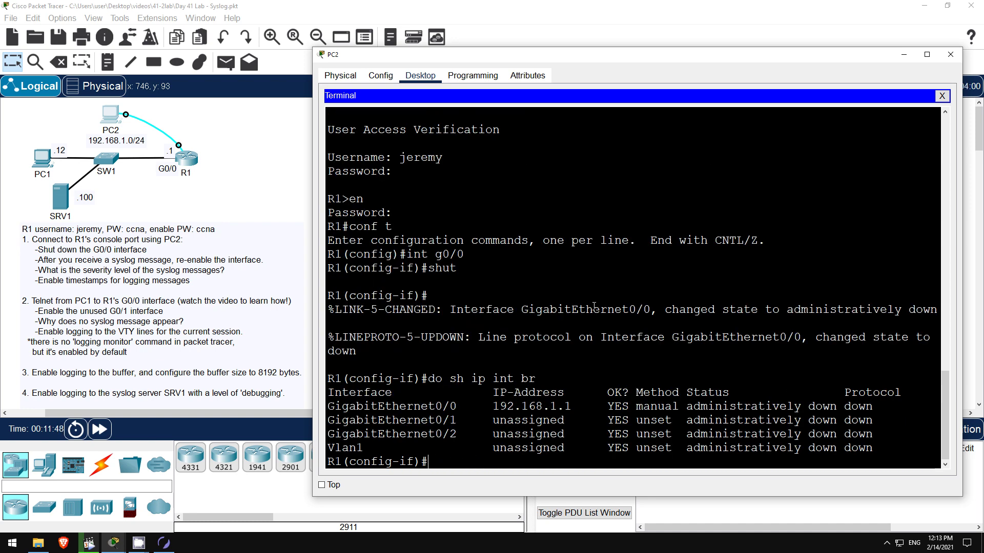
{"action": "double_click", "coordinate": [594, 309]}
{"action": "left_click_drag", "start_coordinate": [686, 392], "coordinate": [836, 407]}
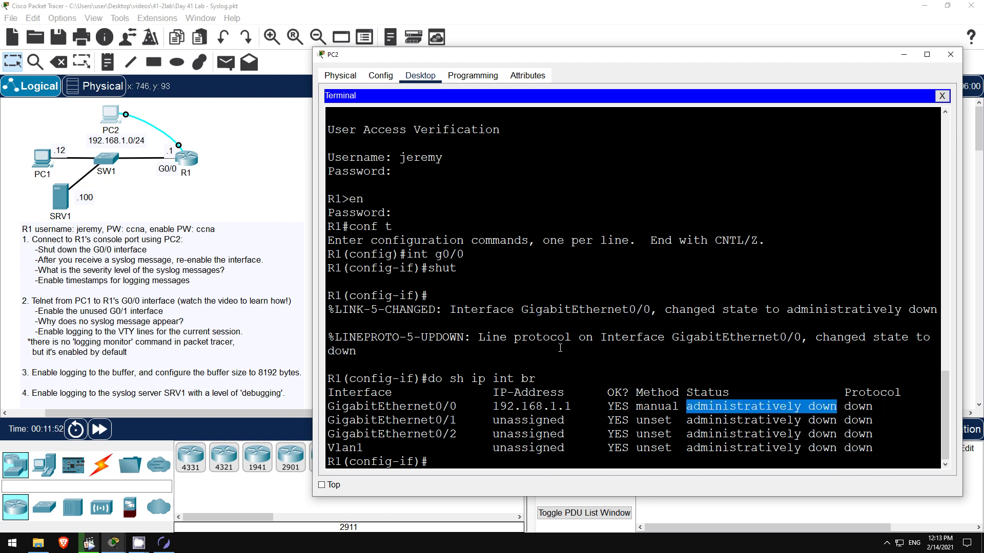
{"action": "left_click_drag", "start_coordinate": [484, 337], "coordinate": [357, 351]}
{"action": "left_click_drag", "start_coordinate": [843, 392], "coordinate": [874, 406]}
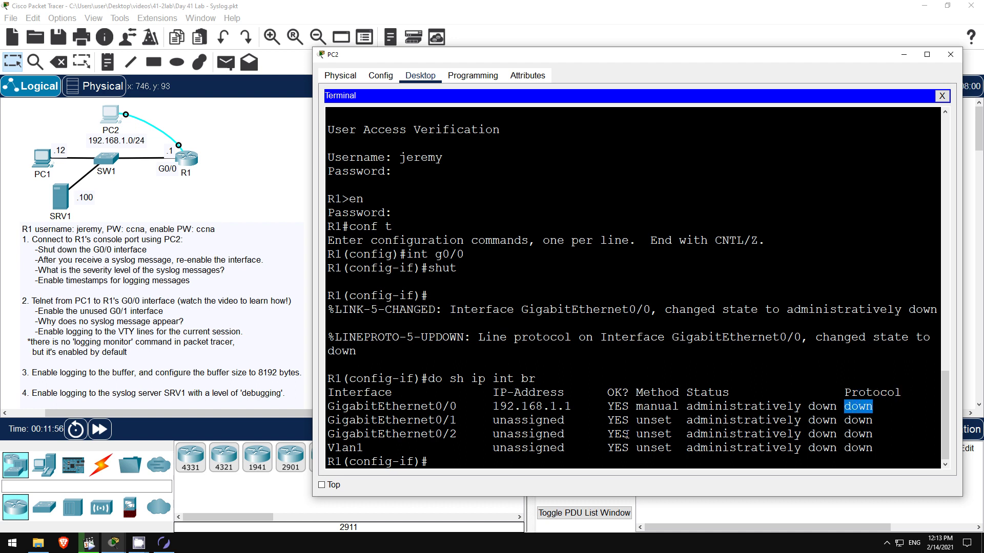
{"action": "left_click", "coordinate": [529, 457]}
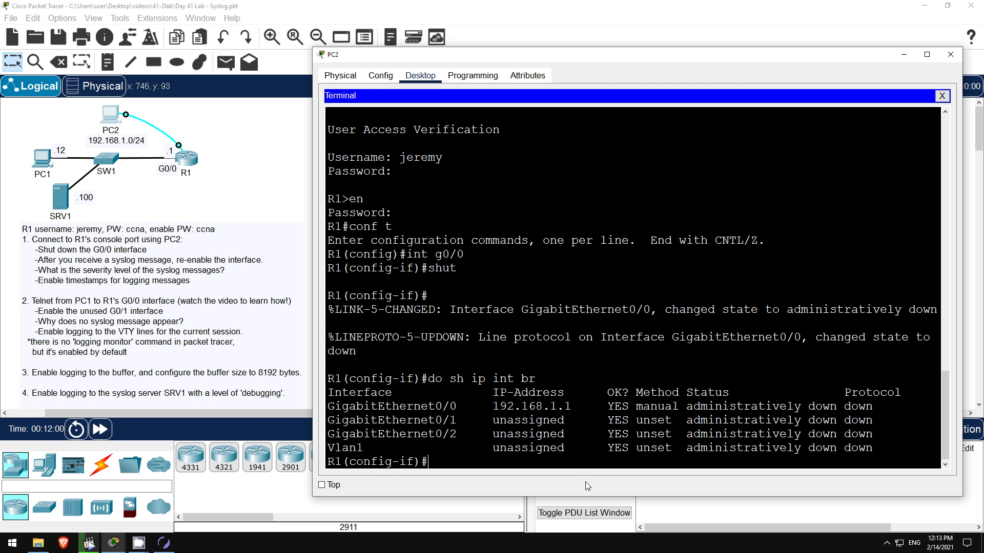
Step: Bring G0/0 back up with no shut and highlight the severity level 5 in its messages
{"action": "type", "text": "no shut"}
{"action": "key", "text": "Return"}
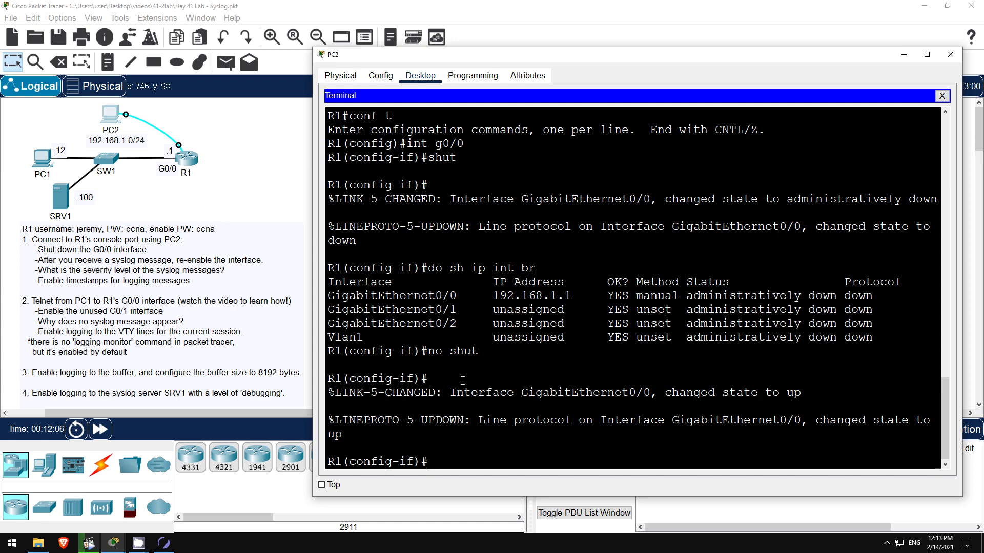
{"action": "double_click", "coordinate": [414, 418]}
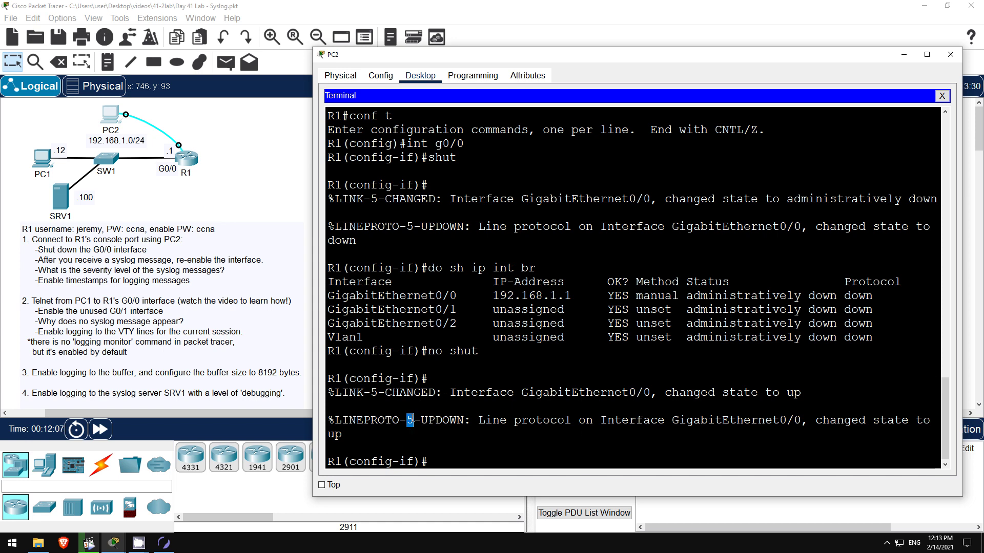
{"action": "double_click", "coordinate": [380, 392]}
{"action": "left_click", "coordinate": [399, 418]}
{"action": "left_click", "coordinate": [466, 459]}
Step: Exit interface mode and enter service timestamps log datetime
{"action": "type", "text": "exit"}
{"action": "key", "text": "Return"}
{"action": "type", "text": "serv"}
{"action": "key", "text": "Tab"}
{"action": "type", "text": "time"}
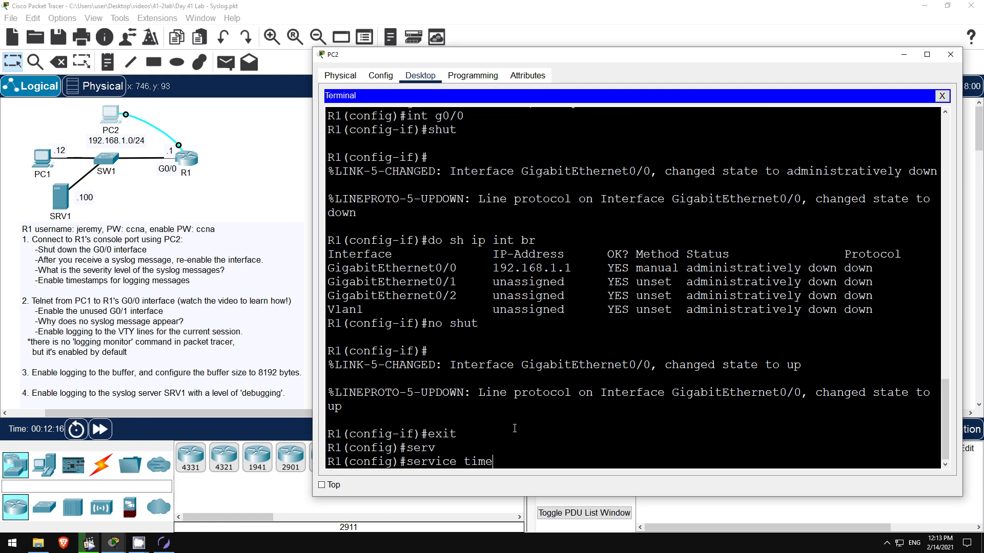
{"action": "key", "text": "Tab"}
{"action": "type", "text": "log date"}
{"action": "key", "text": "Tab"}
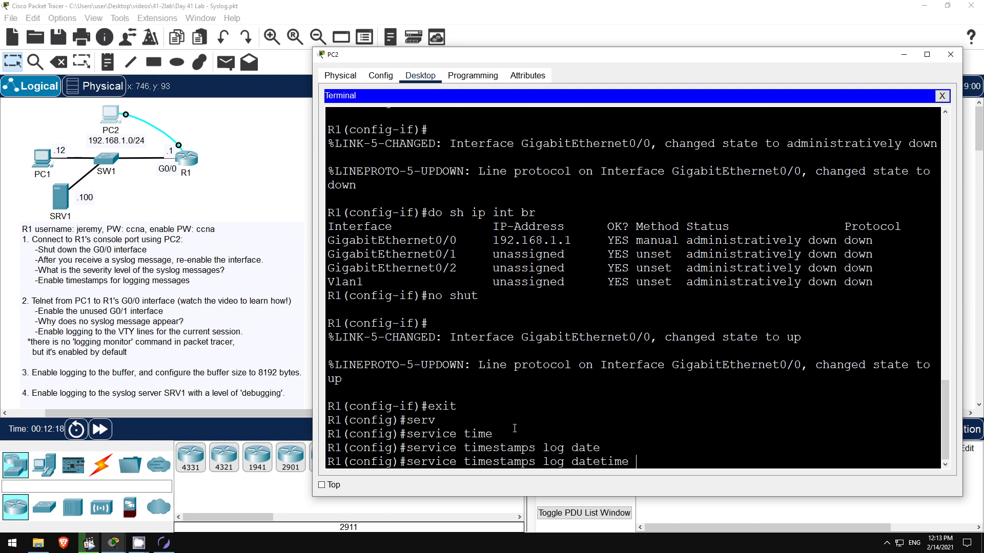
{"action": "key", "text": "Return"}
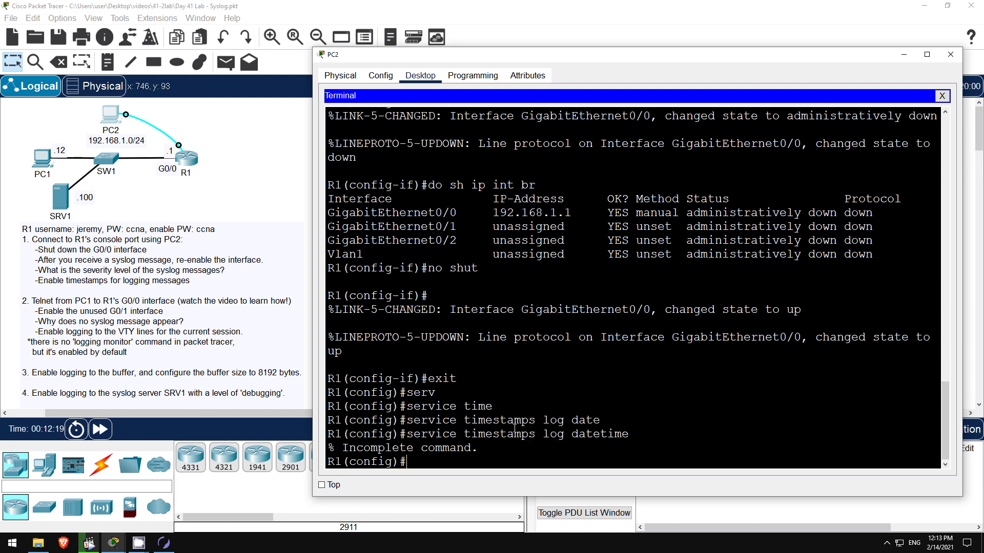
Step: Re-enter the timestamp command with msec, exit configuration, and highlight the new millisecond timestamp
{"action": "key", "text": "Up"}
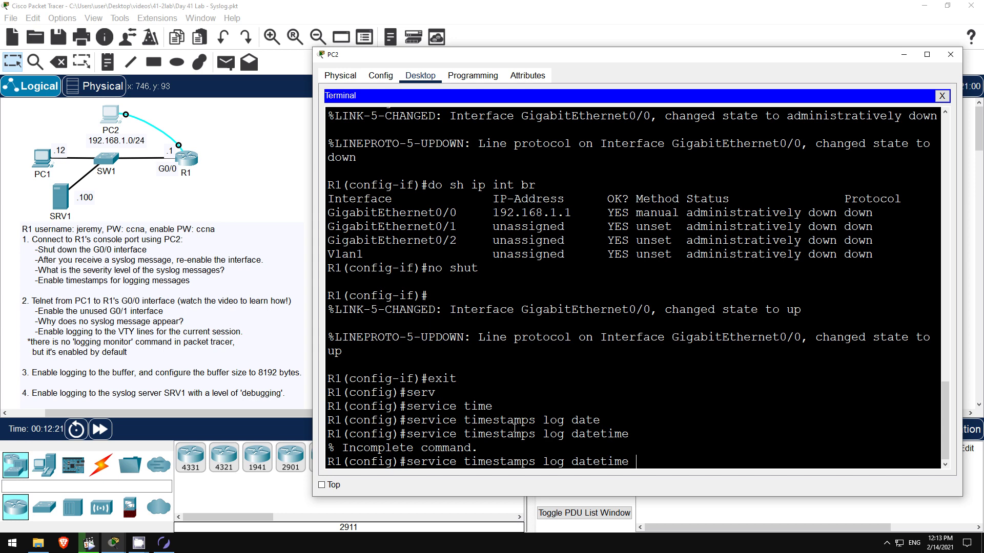
{"action": "type", "text": "?"}
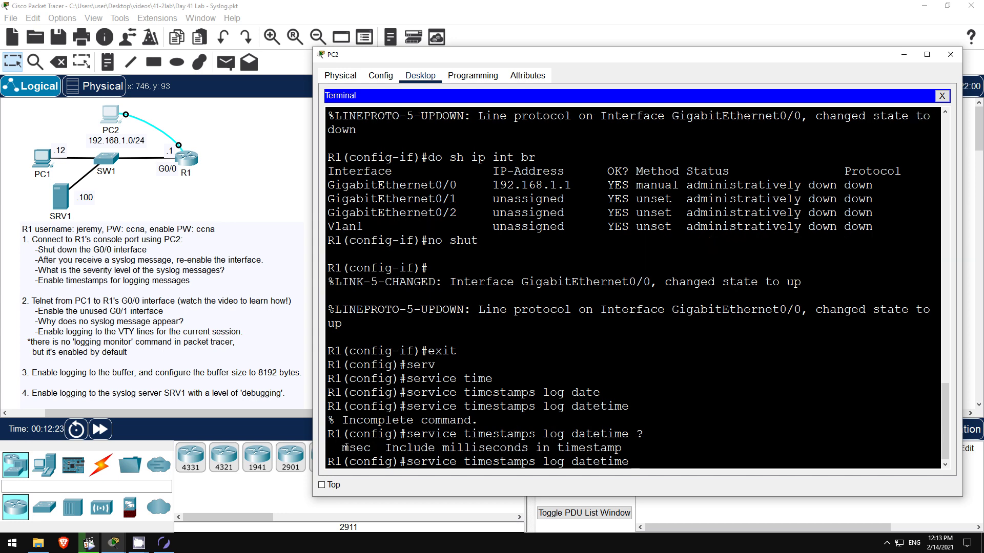
{"action": "double_click", "coordinate": [344, 448]}
{"action": "left_click", "coordinate": [678, 420]}
{"action": "type", "text": "msec"}
{"action": "key", "text": "Return"}
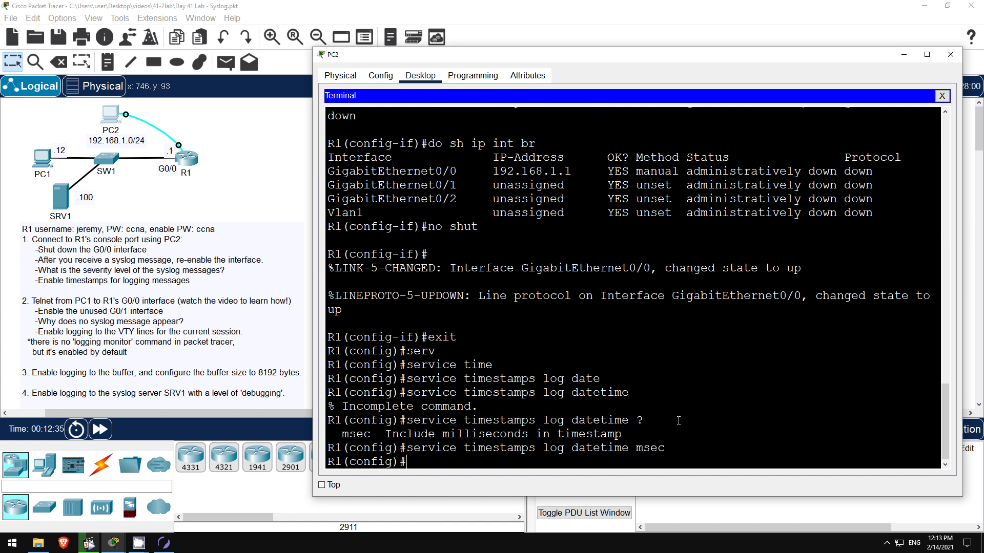
{"action": "type", "text": "exit"}
{"action": "key", "text": "Return"}
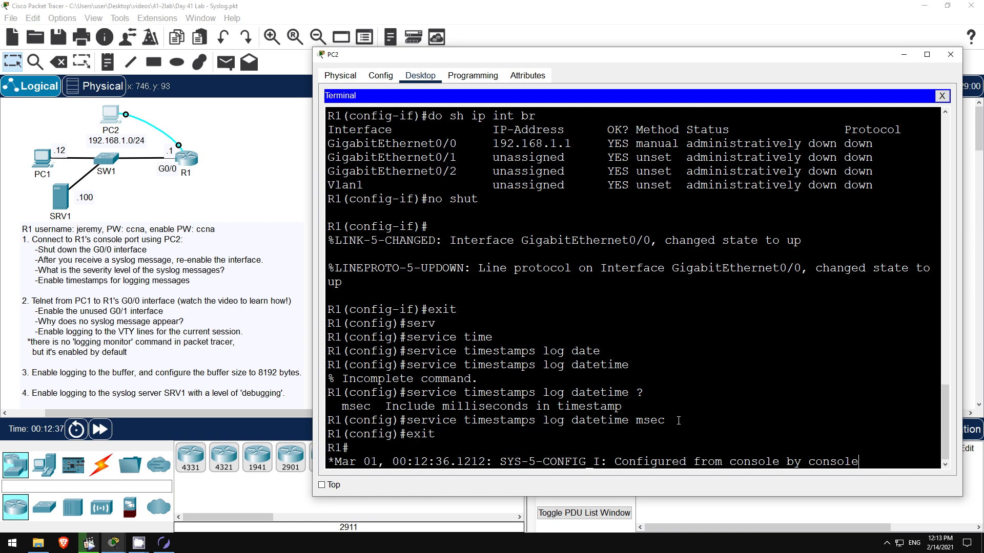
{"action": "left_click_drag", "start_coordinate": [331, 447], "coordinate": [493, 449]}
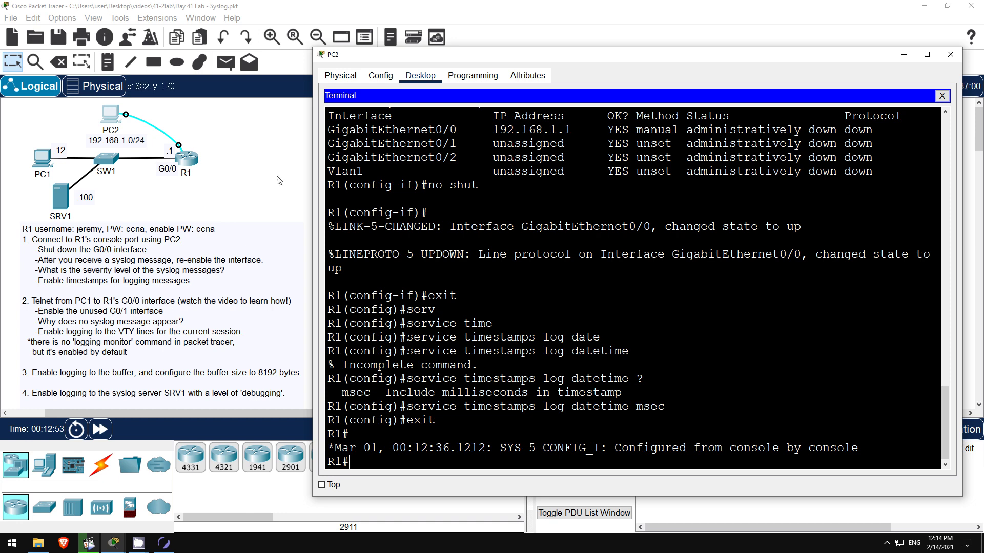
Step: Open PC1's Command Prompt from its Desktop applications
{"action": "left_click", "coordinate": [281, 141]}
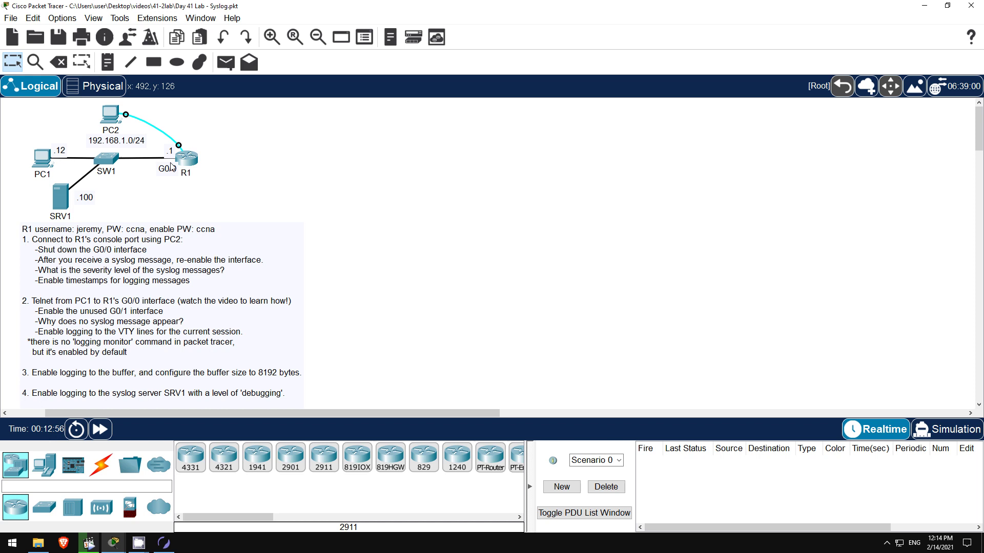
{"action": "mouse_move", "coordinate": [182, 189]}
{"action": "left_click", "coordinate": [42, 155]}
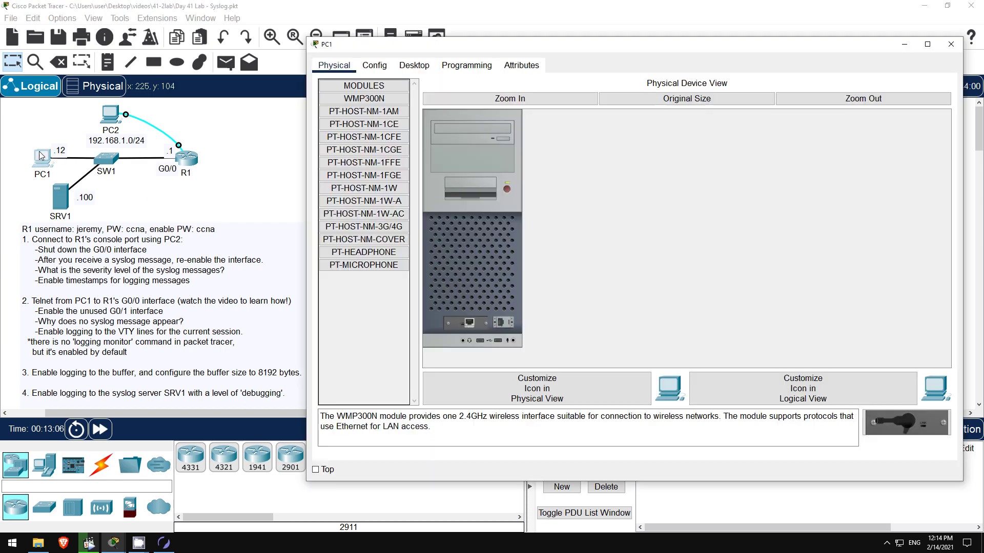
{"action": "left_click", "coordinate": [414, 65]}
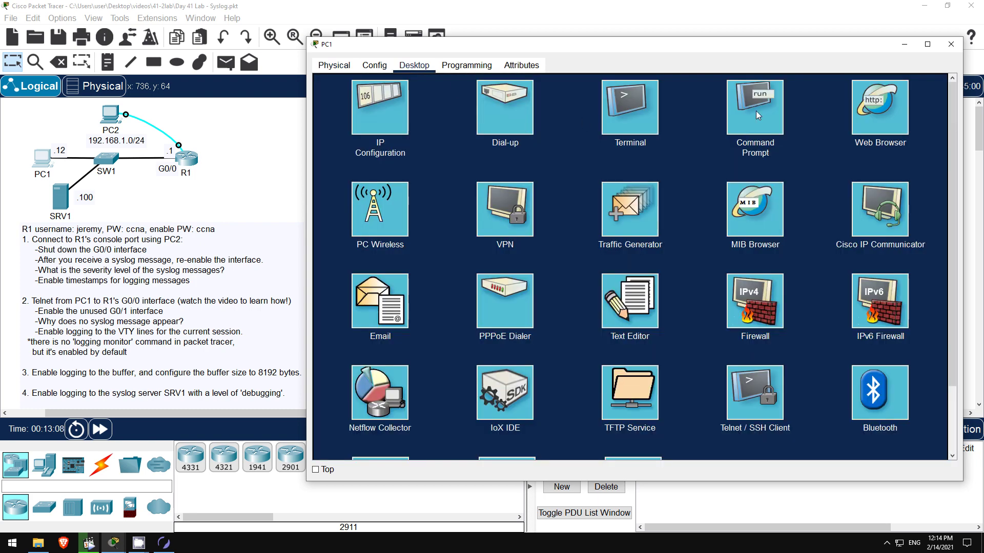
{"action": "left_click", "coordinate": [758, 100]}
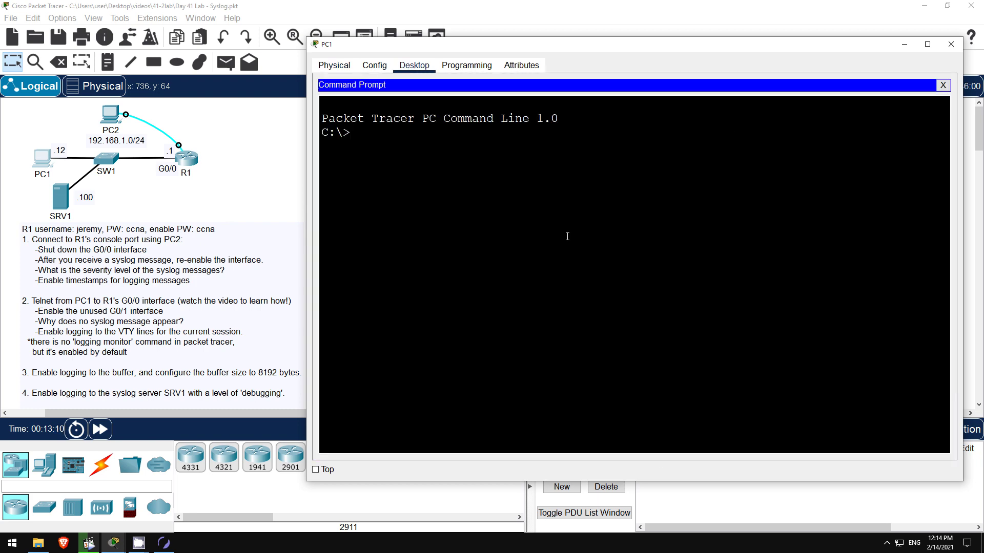
Step: Telnet to R1 at 192.168.1.1 and log in with the username and password
{"action": "key", "text": "Return"}
{"action": "type", "text": "telnet 192.168.1.1"}
{"action": "key", "text": "Return"}
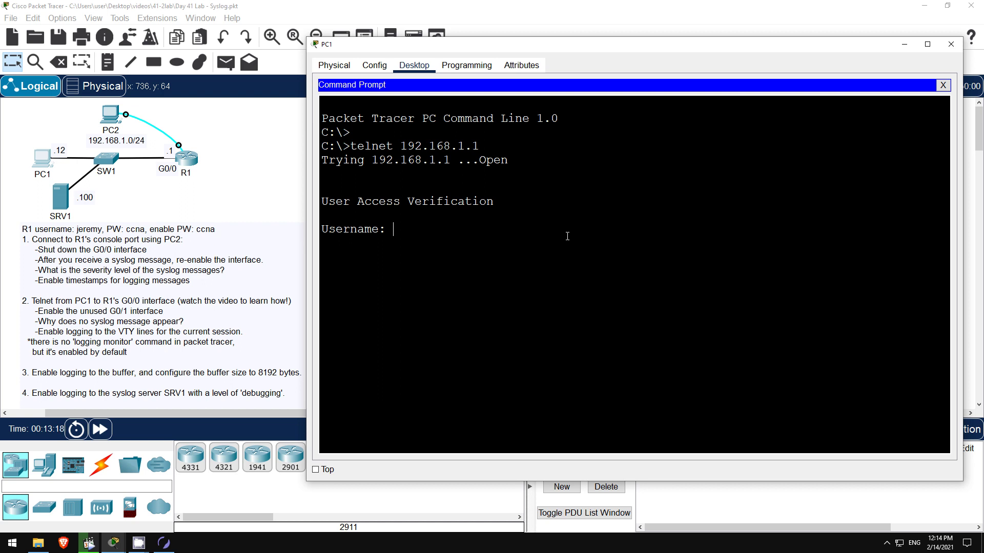
{"action": "type", "text": "jeremy"}
{"action": "key", "text": "Return"}
{"action": "type", "text": "ccna"}
{"action": "key", "text": "Return"}
Step: Enter privileged mode, then run conf t, int g0/1 and no shut over Telnet
{"action": "type", "text": "en"}
{"action": "key", "text": "Return"}
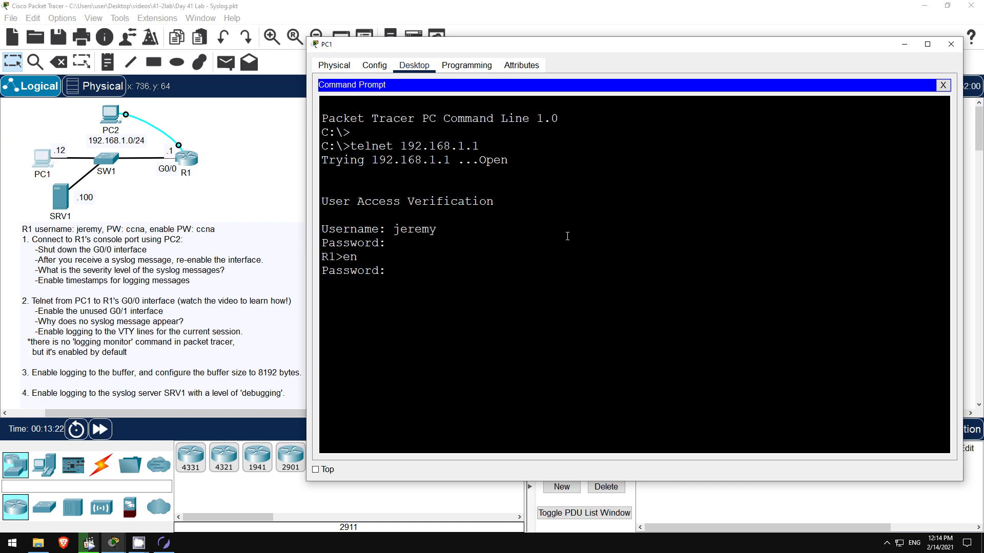
{"action": "type", "text": "ccna"}
{"action": "key", "text": "Return"}
{"action": "key", "text": "Return"}
{"action": "type", "text": "conf t"}
{"action": "key", "text": "Return"}
{"action": "type", "text": "int g0/1"}
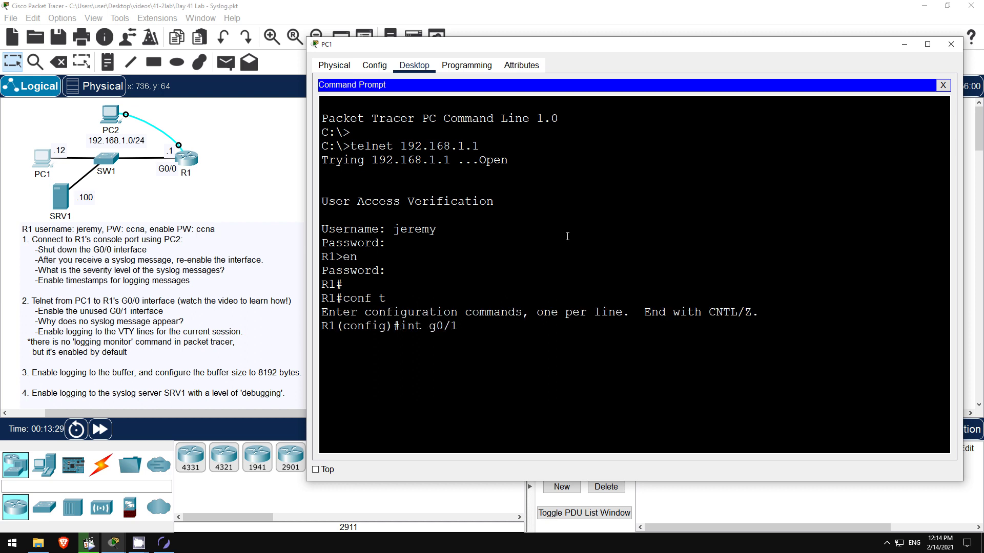
{"action": "key", "text": "Return"}
{"action": "type", "text": "no shut"}
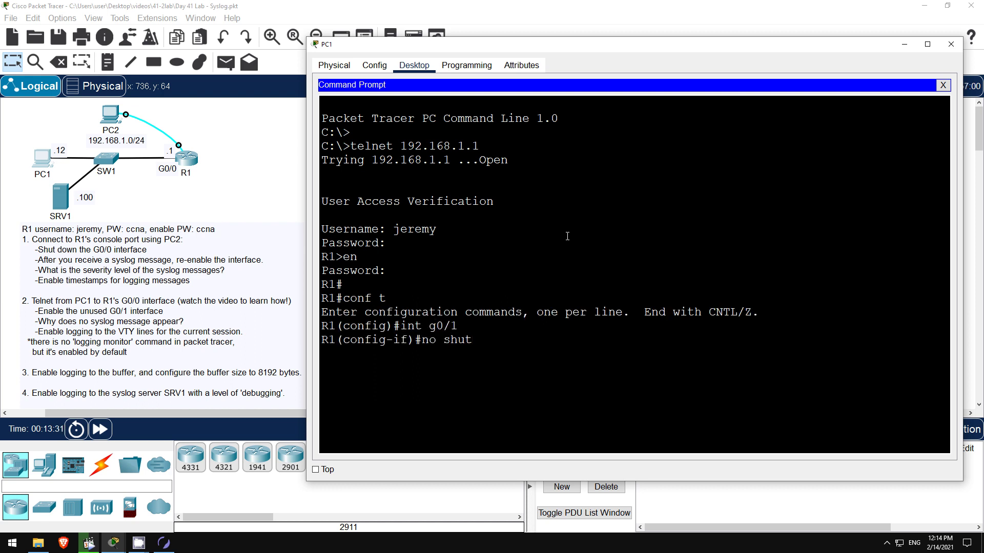
{"action": "key", "text": "Return"}
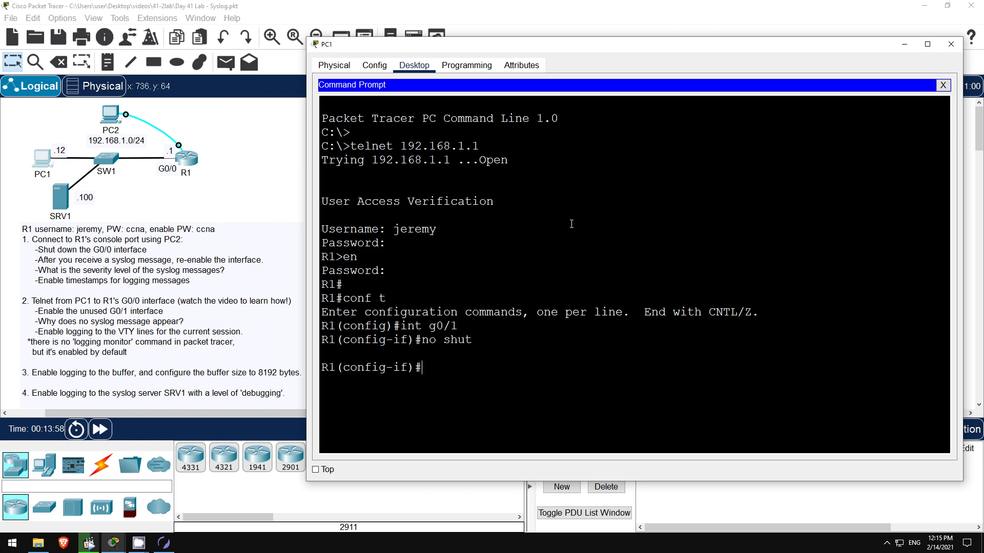
Step: Run do terminal monitor, then shut G0/1 and highlight the resulting LINK-5-CHANGED message
{"action": "type", "text": "do terminal monitor"}
{"action": "key", "text": "Return"}
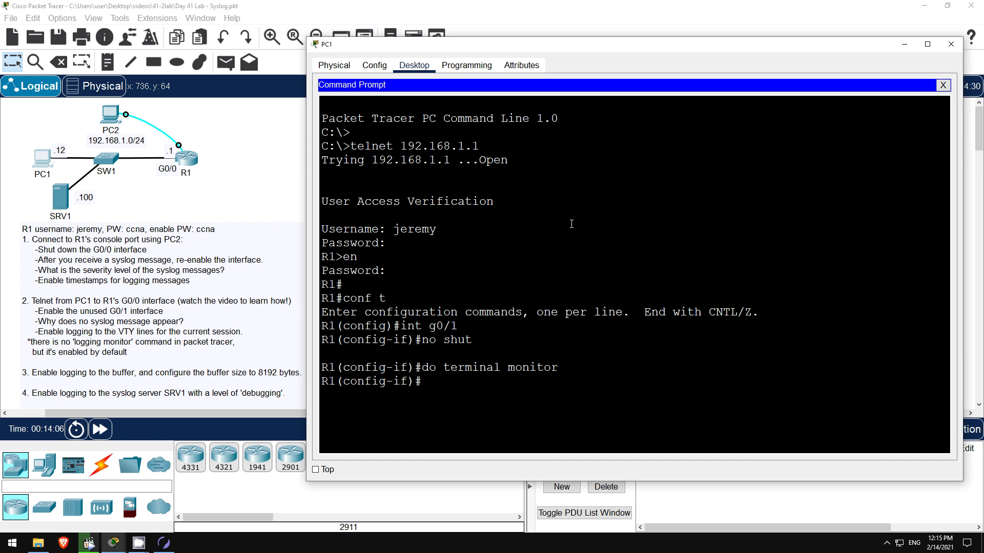
{"action": "type", "text": "shut"}
{"action": "key", "text": "Return"}
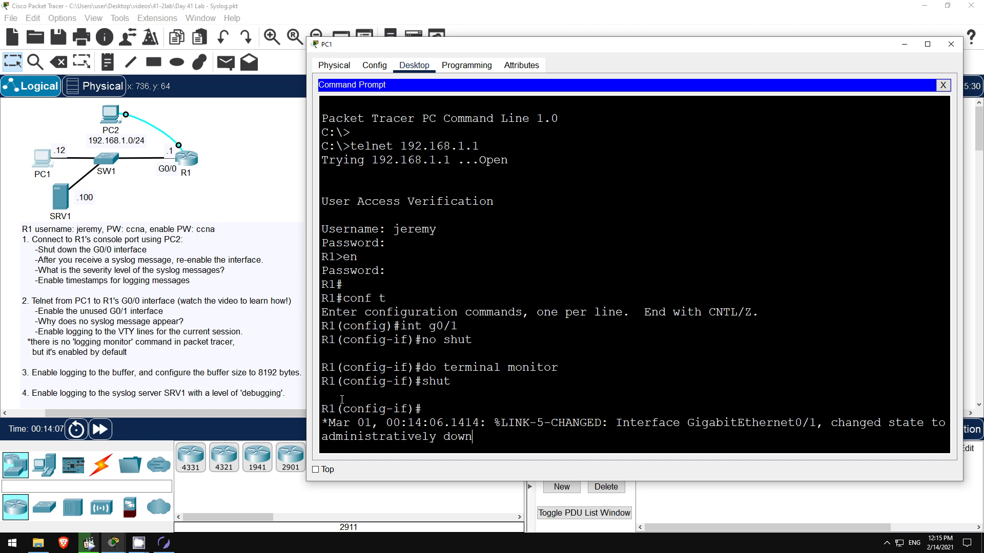
{"action": "left_click_drag", "start_coordinate": [328, 416], "coordinate": [507, 437]}
{"action": "key", "text": "Return"}
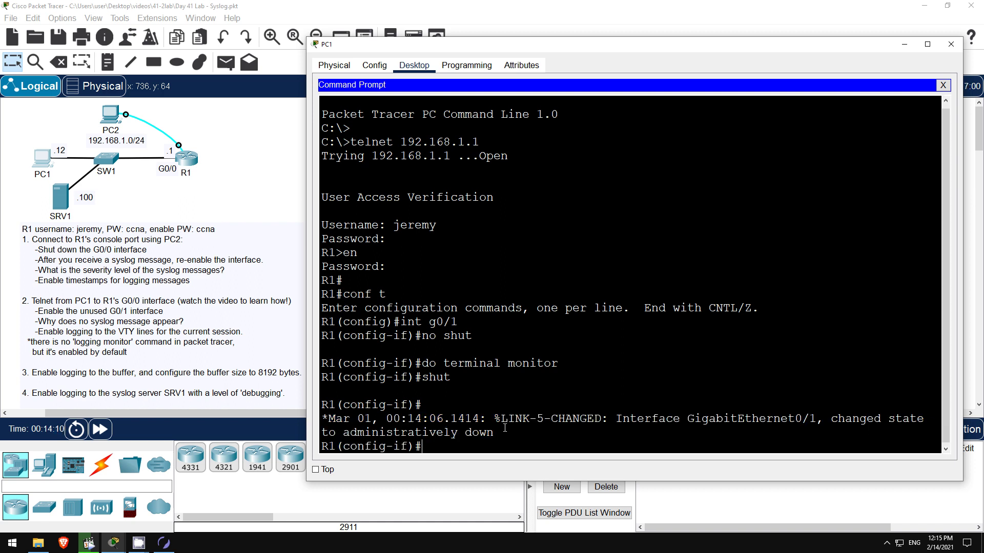
{"action": "key", "text": "Return"}
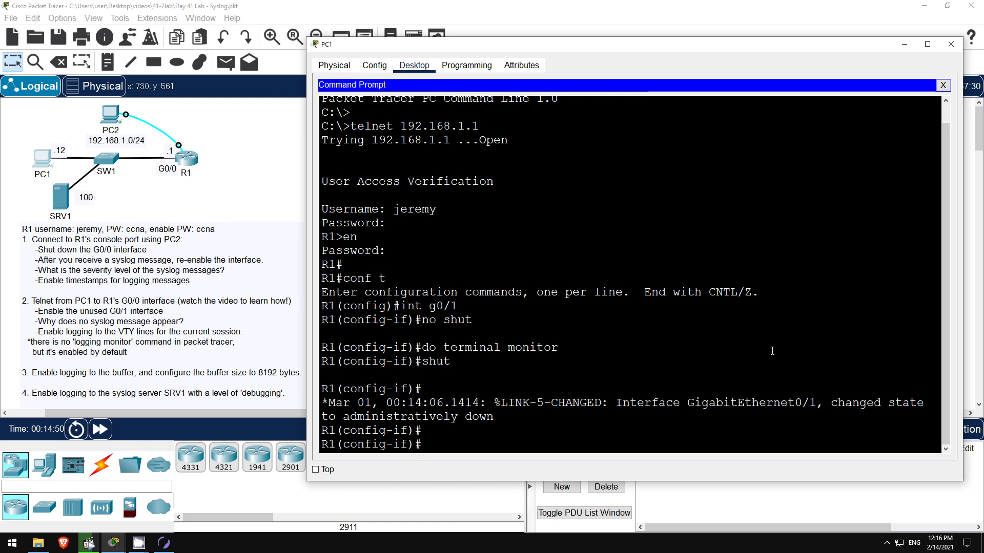
Step: Run do show logging and highlight that buffer logging is disabled
{"action": "type", "text": "do sh"}
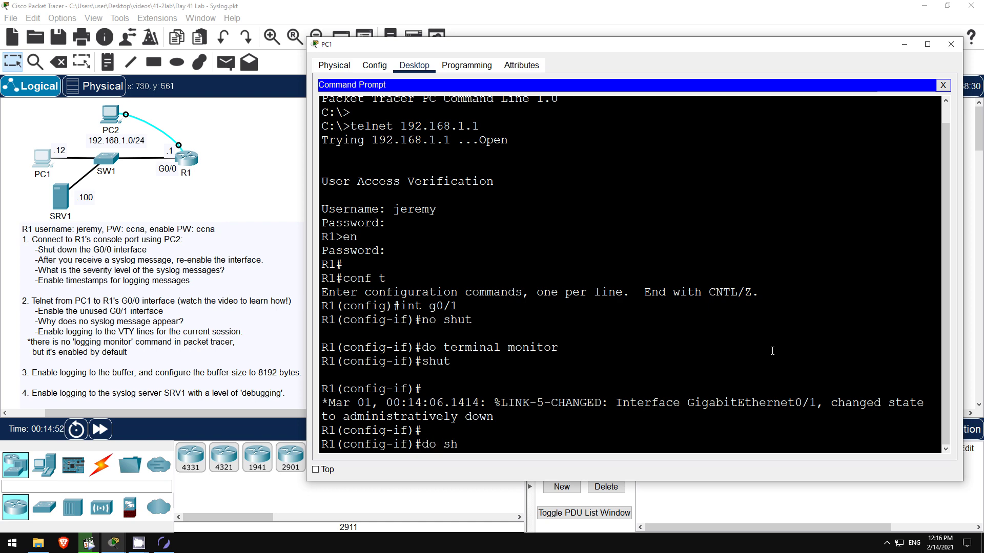
{"action": "type", "text": "ow logging"}
{"action": "key", "text": "Return"}
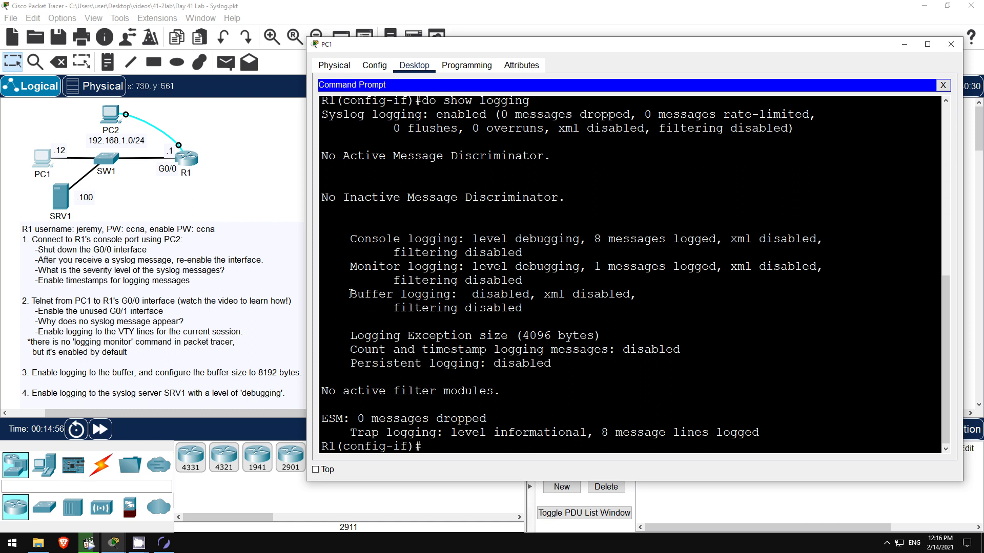
{"action": "left_click_drag", "start_coordinate": [350, 294], "coordinate": [555, 308]}
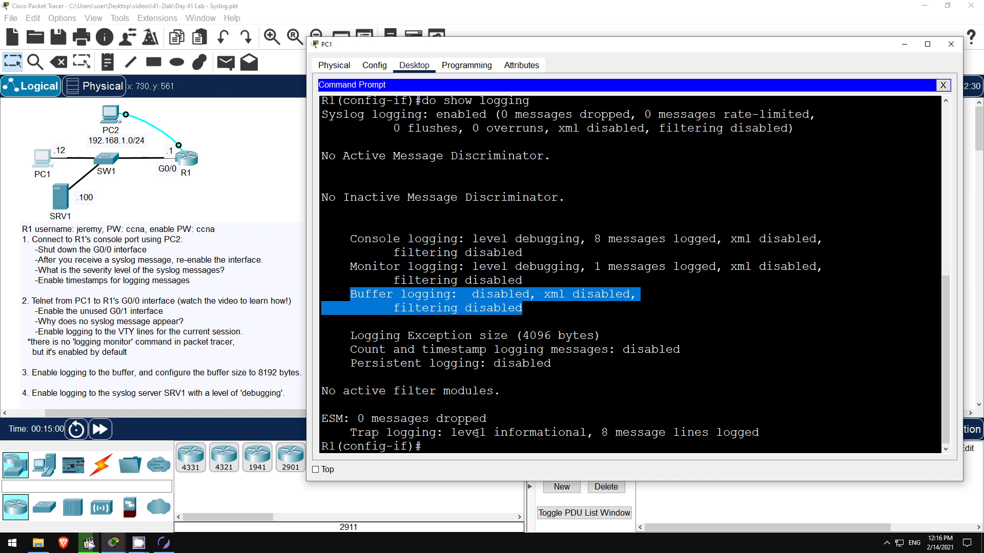
{"action": "left_click", "coordinate": [444, 432]}
Step: Exit interface mode and set logging buffered to 8192 bytes
{"action": "type", "text": "exit"}
{"action": "key", "text": "Return"}
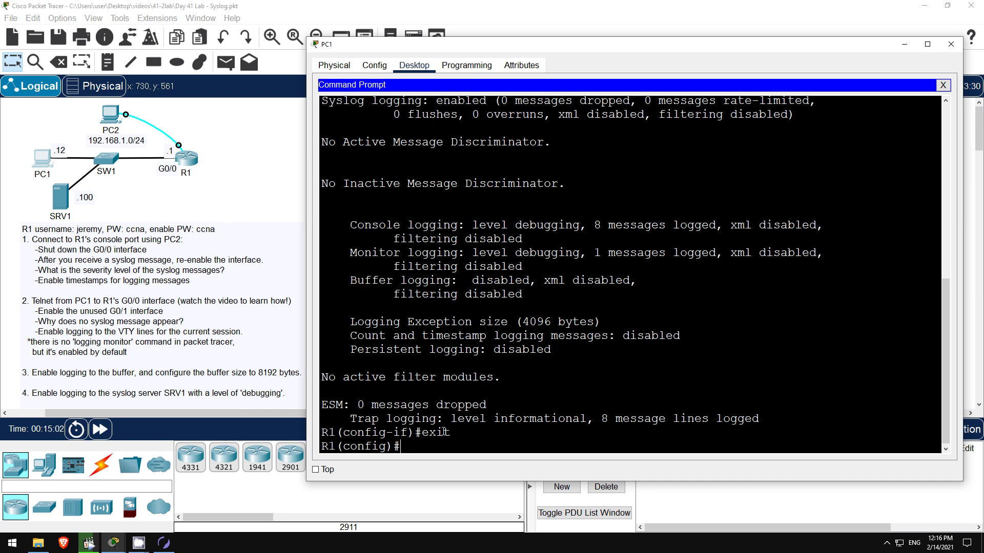
{"action": "type", "text": "logg"}
{"action": "key", "text": "Tab"}
{"action": "type", "text": "buff"}
{"action": "key", "text": "Tab"}
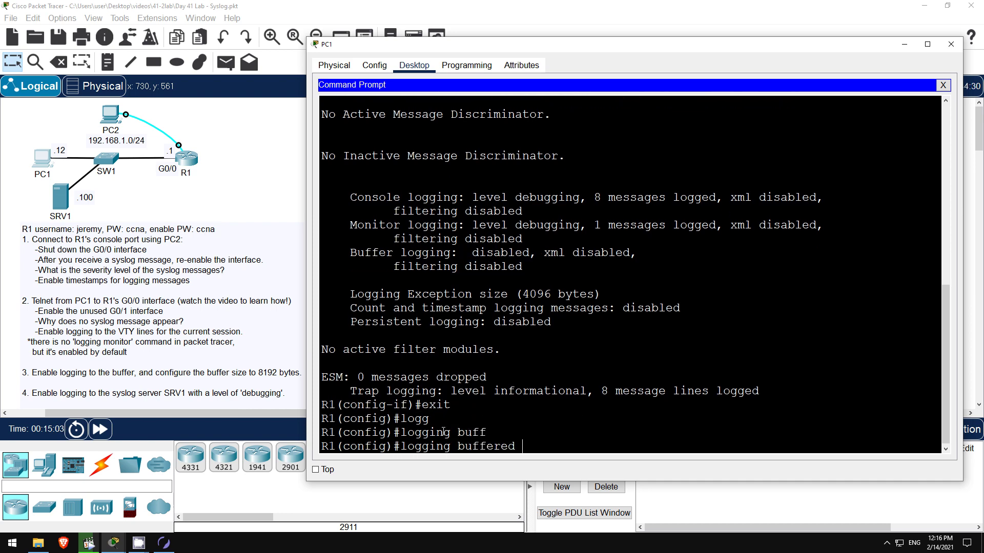
{"action": "type", "text": "?"}
{"action": "type", "text": "8192"}
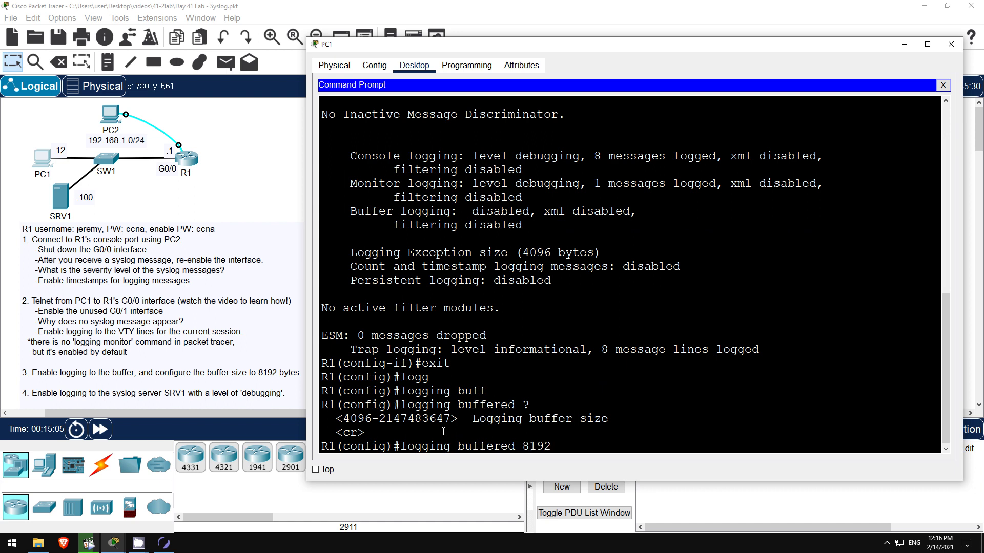
{"action": "type", "text": " ?"}
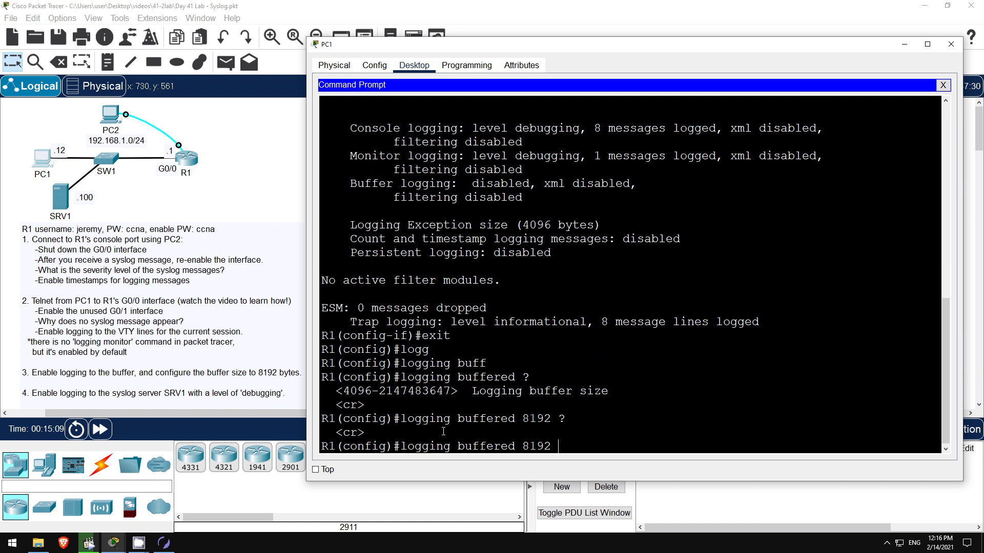
{"action": "key", "text": "Return"}
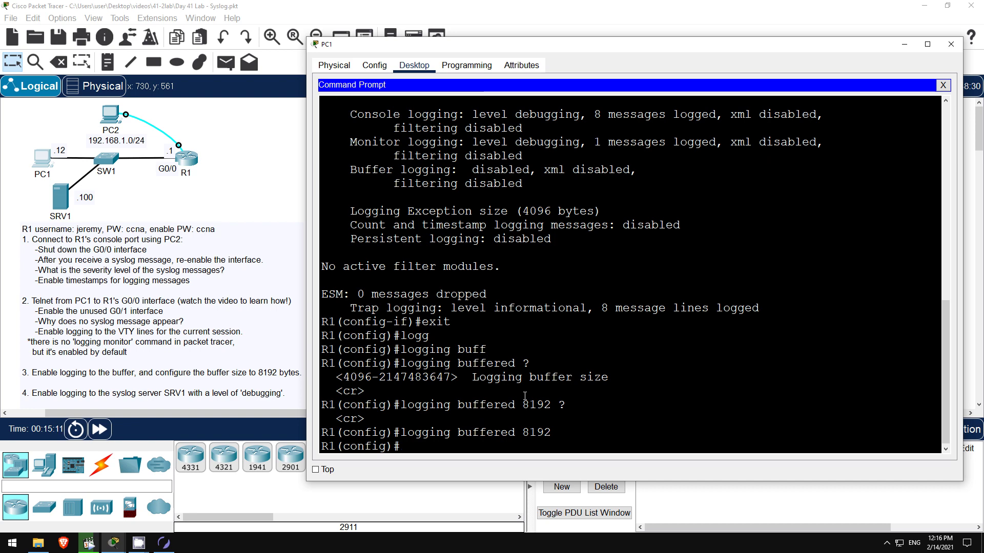
Step: Rerun do show logging and highlight buffer logging at debugging and trap logging at informational
{"action": "type", "text": "do show logging"}
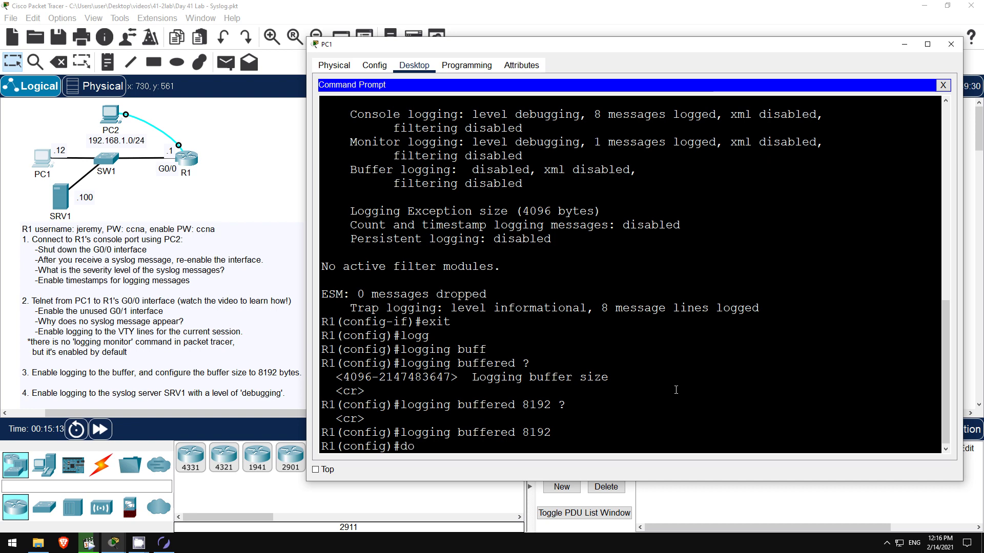
{"action": "key", "text": "Return"}
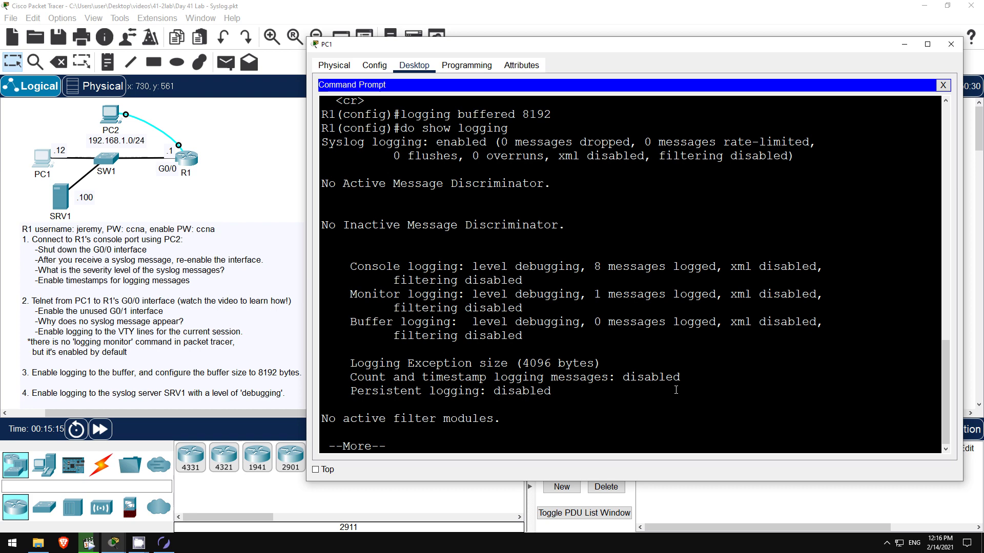
{"action": "key", "text": "space"}
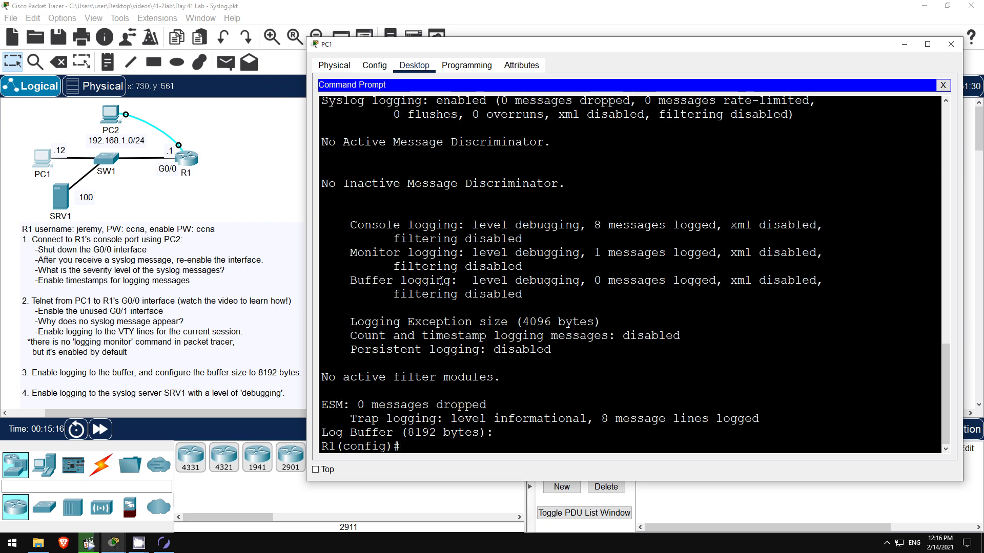
{"action": "left_click_drag", "start_coordinate": [350, 280], "coordinate": [580, 281]}
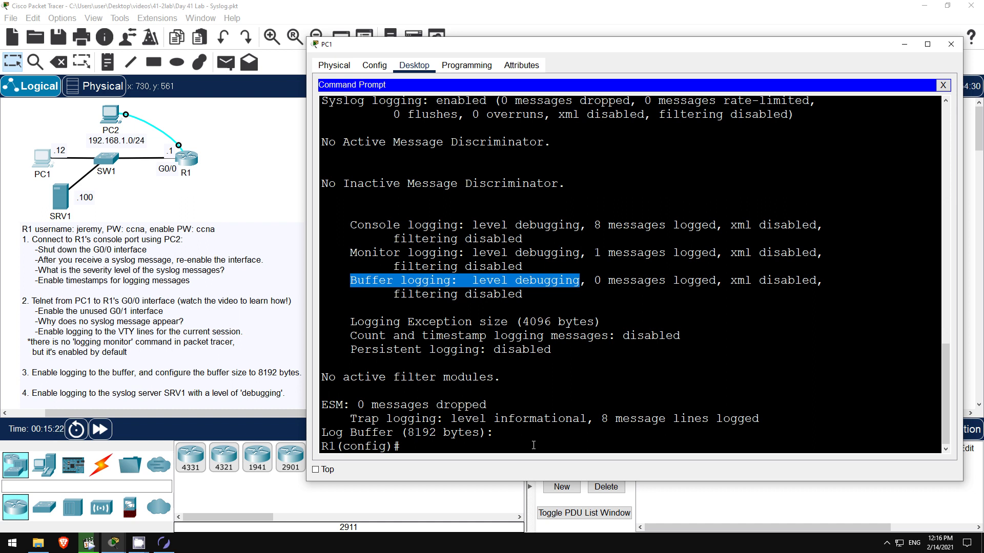
{"action": "left_click_drag", "start_coordinate": [357, 419], "coordinate": [589, 423]}
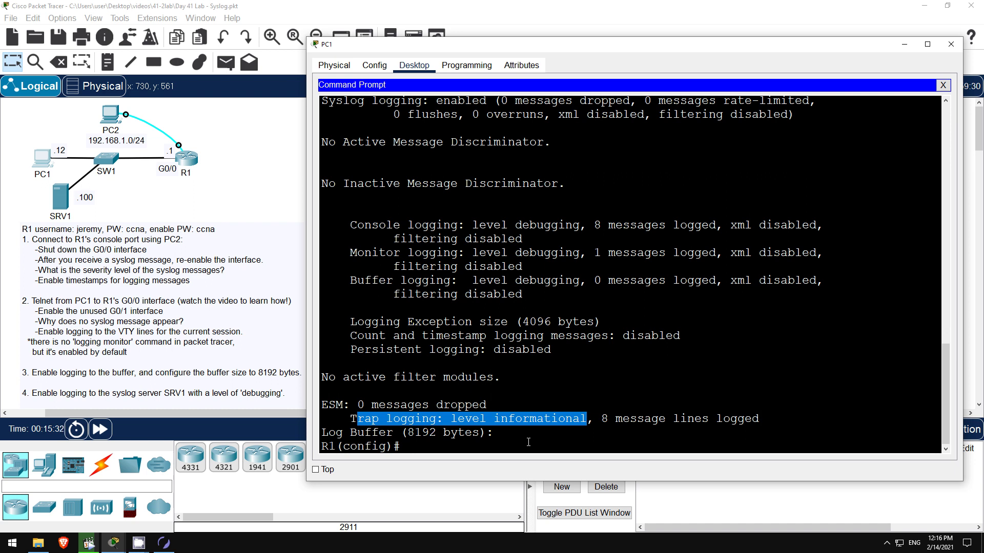
Step: Set 192.168.1.100 as R1's syslog server with logging host
{"action": "left_click", "coordinate": [528, 442]}
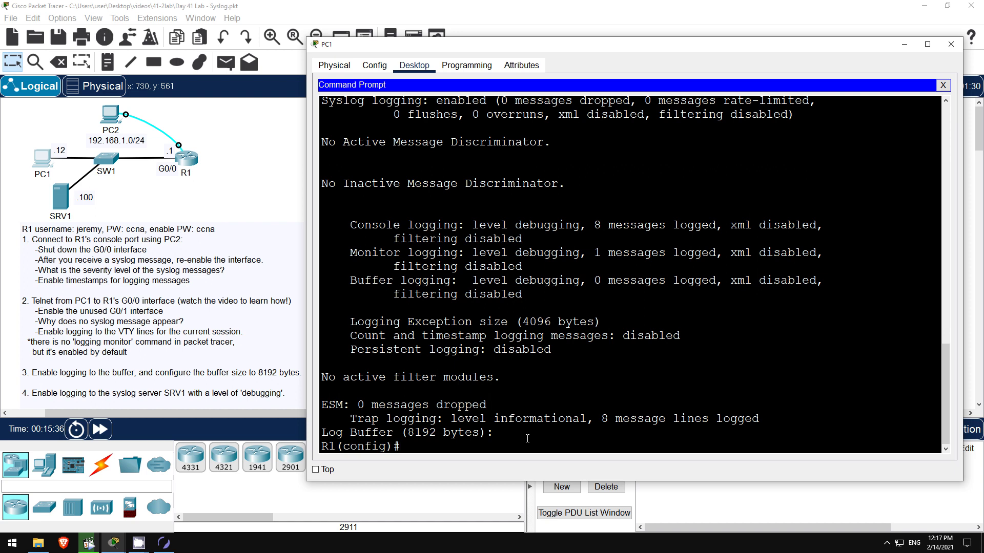
{"action": "type", "text": "logg"}
{"action": "key", "text": "Tab"}
{"action": "type", "text": "?"}
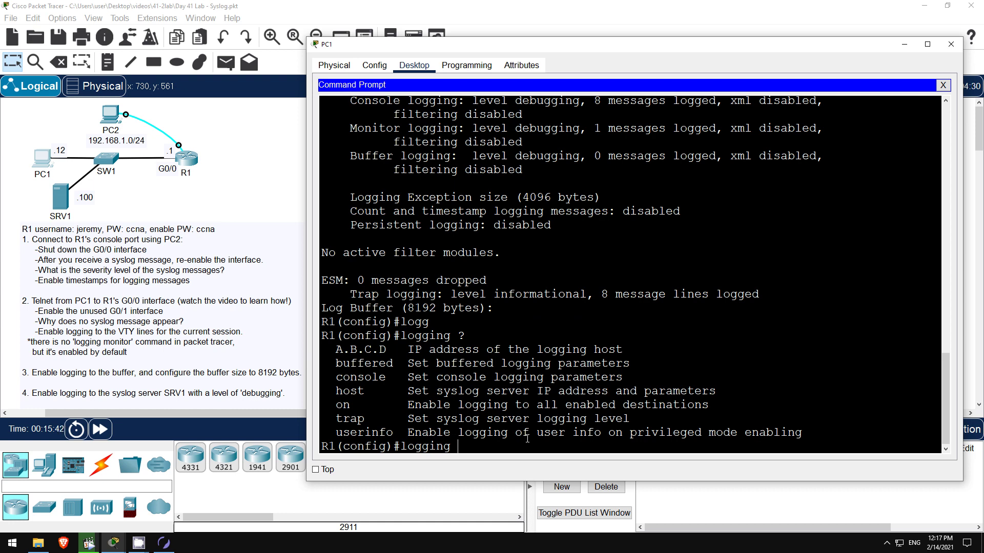
{"action": "type", "text": "host "}
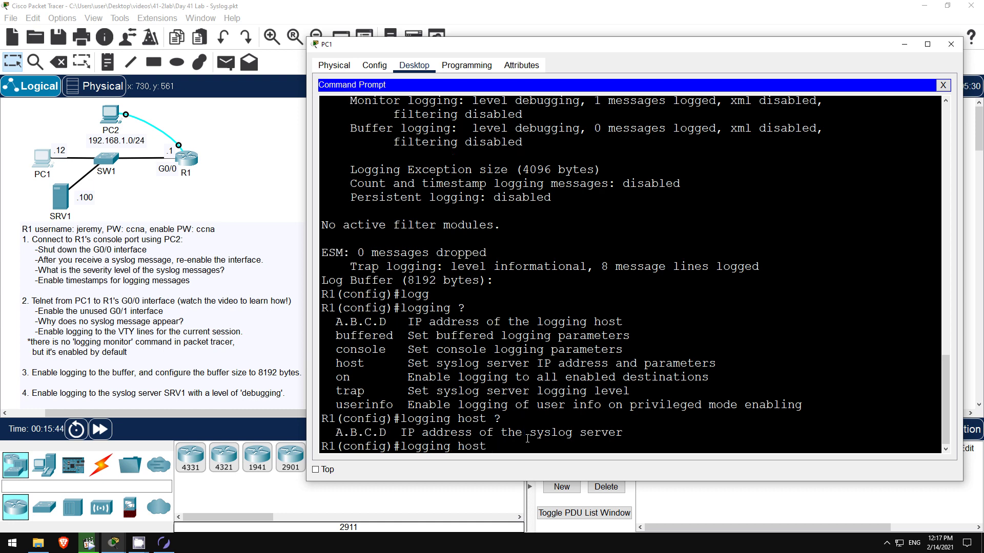
{"action": "type", "text": "?192.168"}
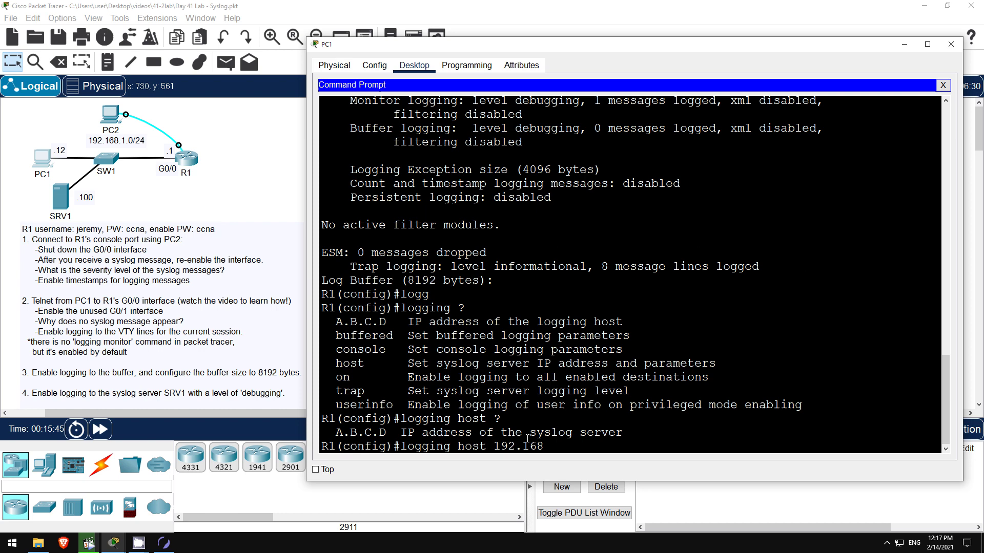
{"action": "type", "text": ".1.100"}
{"action": "key", "text": "Return"}
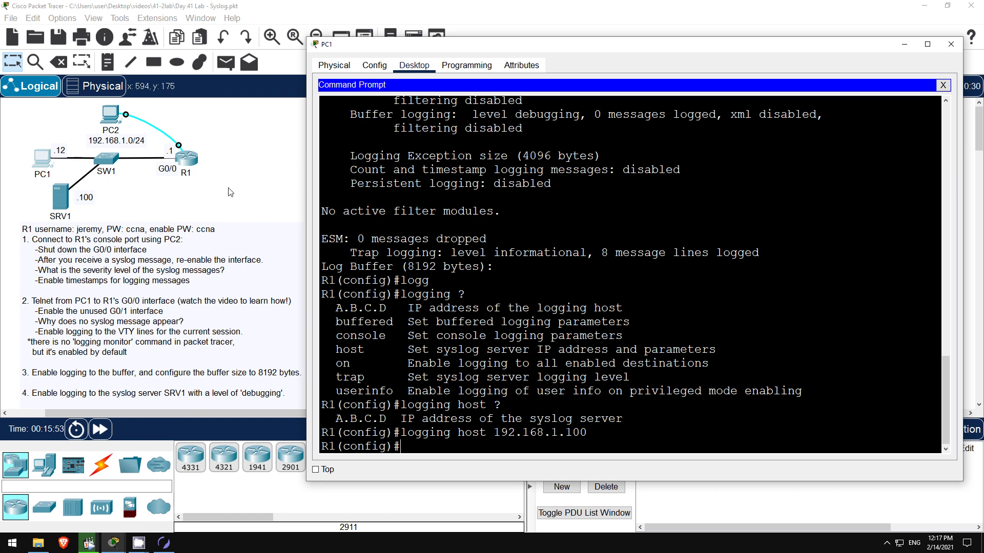
Step: Set logging trap to debugging and exit global configuration mode
{"action": "type", "text": "logg"}
{"action": "key", "text": "Tab"}
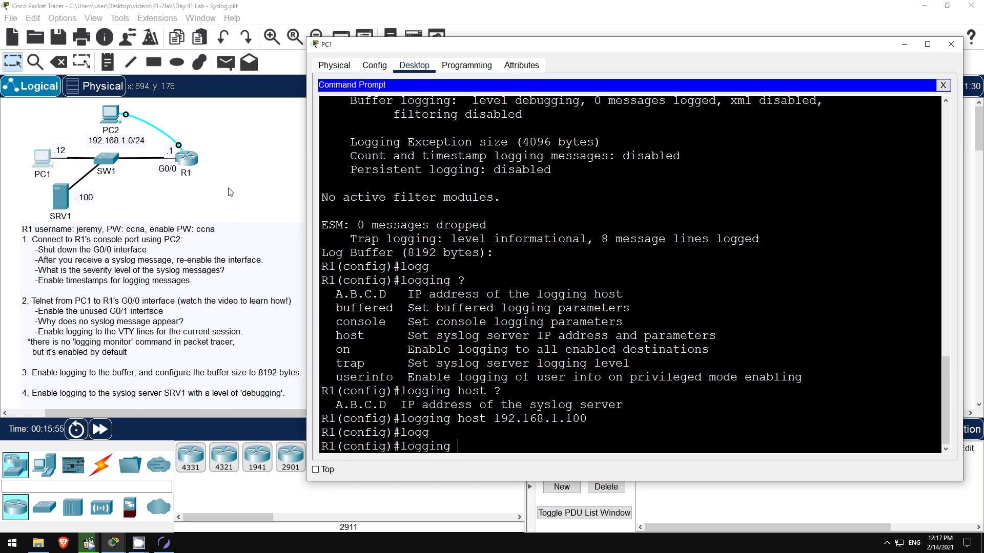
{"action": "type", "text": "trap"}
{"action": "key", "text": "BackSpace"}
{"action": "key", "text": "BackSpace"}
{"action": "key", "text": "BackSpace"}
{"action": "key", "text": "BackSpace"}
{"action": "type", "text": "trap ?"}
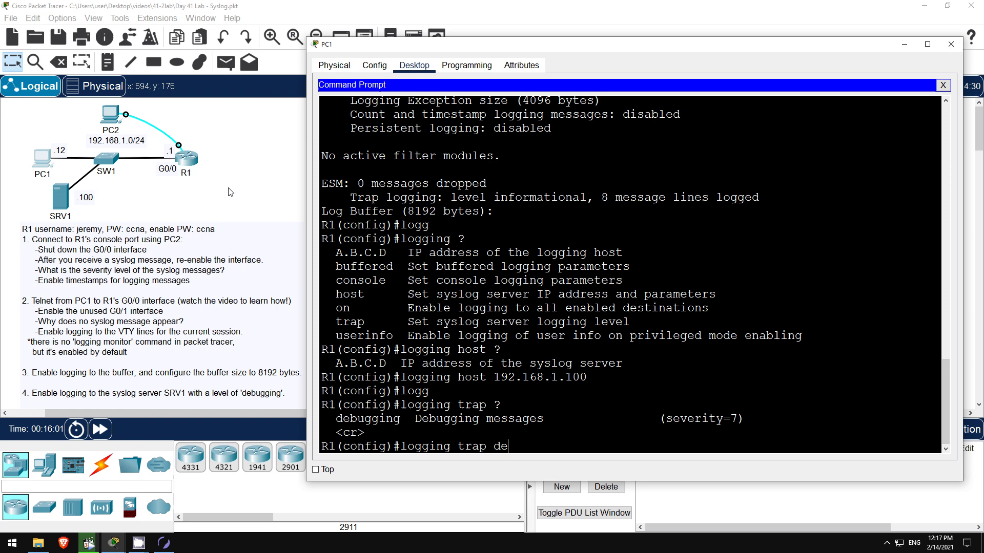
{"action": "key", "text": "Tab"}
{"action": "key", "text": "Return"}
{"action": "type", "text": "e"}
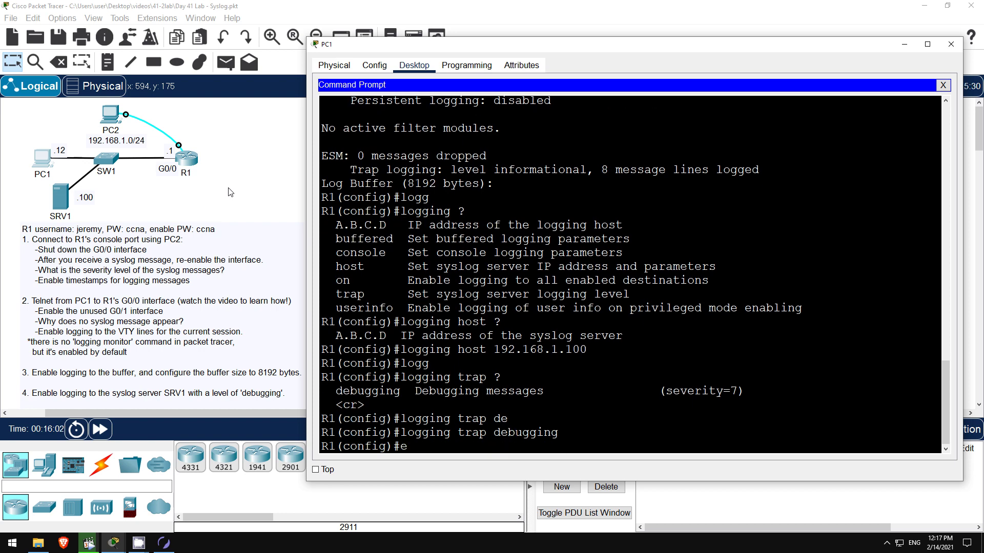
{"action": "type", "text": "xit"}
{"action": "key", "text": "Return"}
{"action": "key", "text": "Return"}
{"action": "key", "text": "Return"}
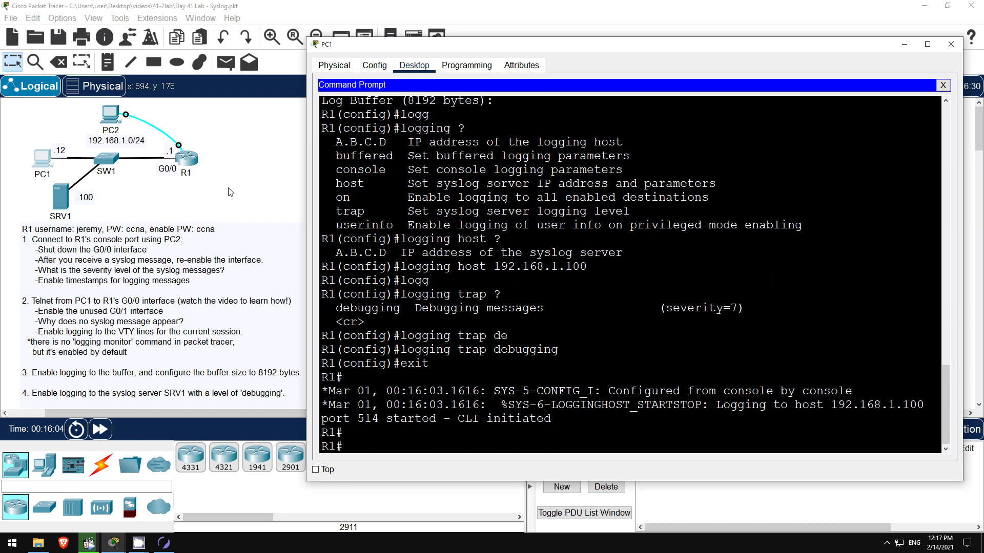
Step: Toggle G0/1 with no shut then shut to produce LINK-5-CHANGED messages, then end
{"action": "type", "text": "conf t"}
{"action": "key", "text": "Return"}
{"action": "type", "text": "int "}
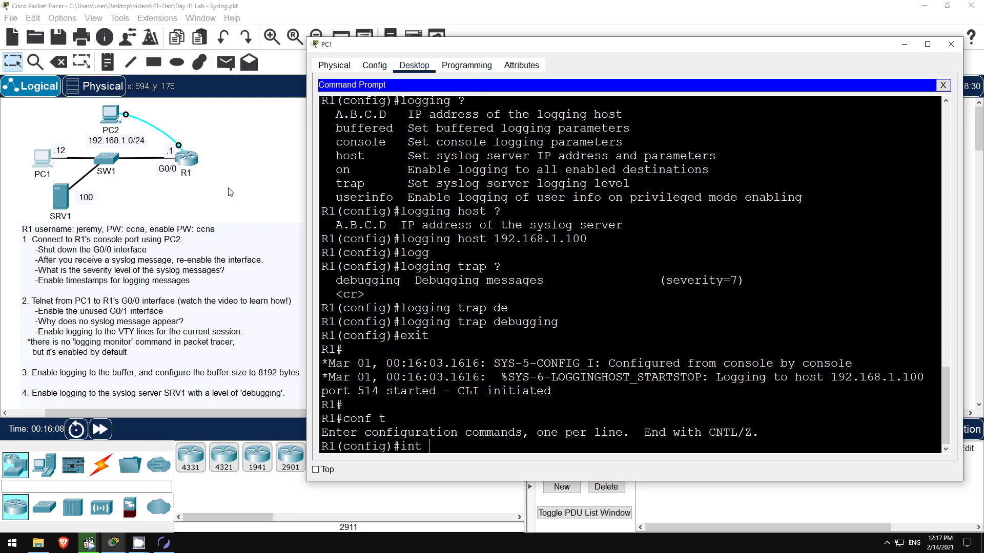
{"action": "type", "text": "g0/1"}
{"action": "key", "text": "Return"}
{"action": "key", "text": "Return"}
{"action": "type", "text": "no shut"}
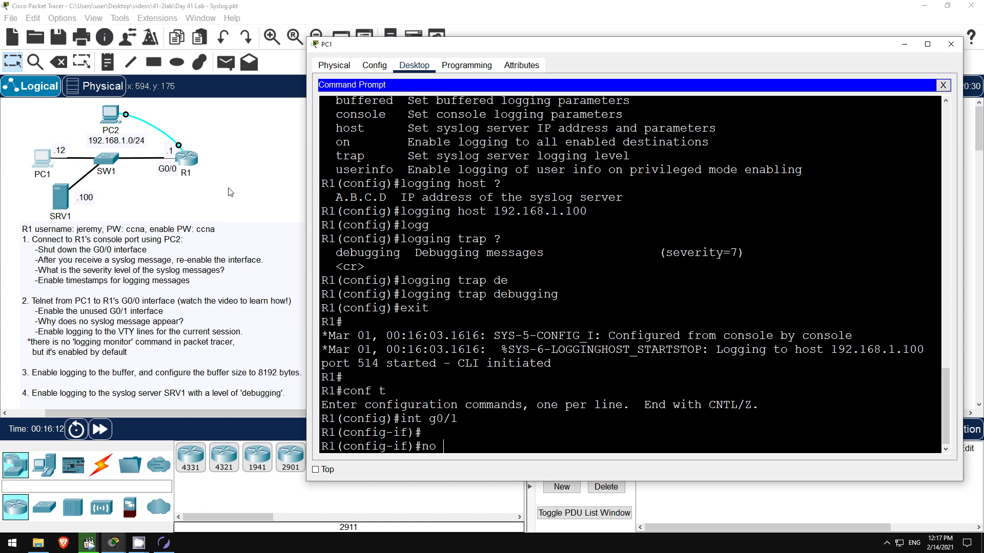
{"action": "key", "text": "Return"}
{"action": "key", "text": "Return"}
{"action": "key", "text": "Return"}
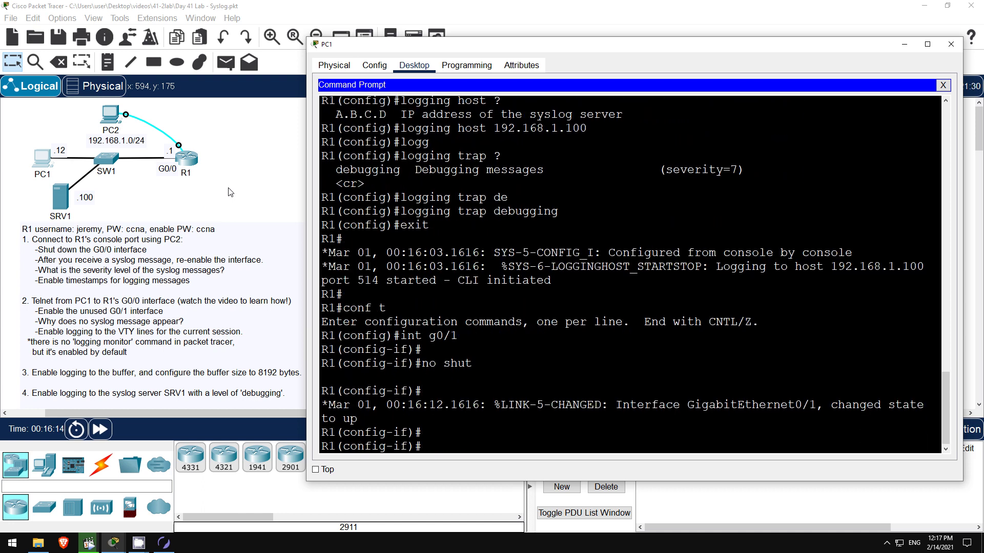
{"action": "type", "text": "shut"}
{"action": "key", "text": "Return"}
{"action": "key", "text": "Return"}
{"action": "key", "text": "Return"}
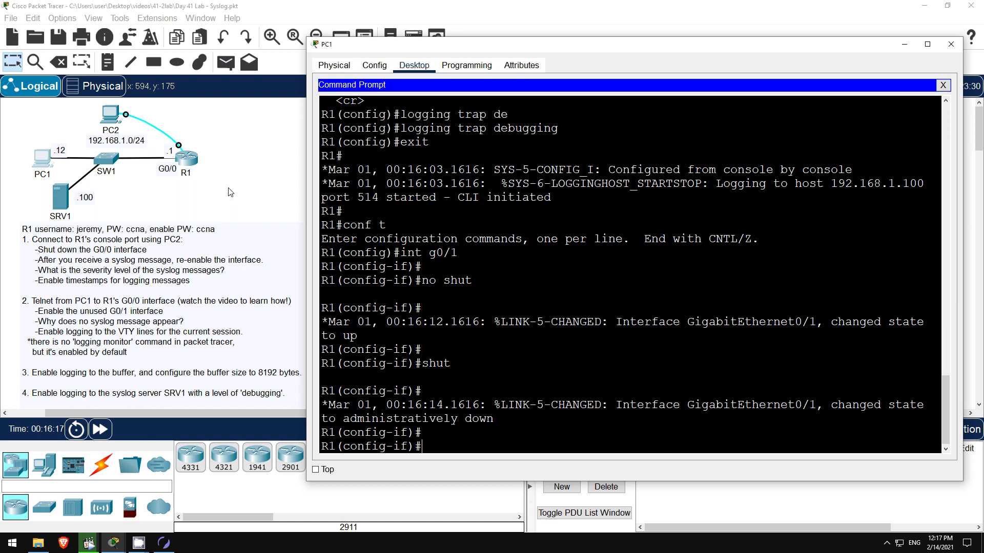
{"action": "type", "text": "end"}
{"action": "key", "text": "Return"}
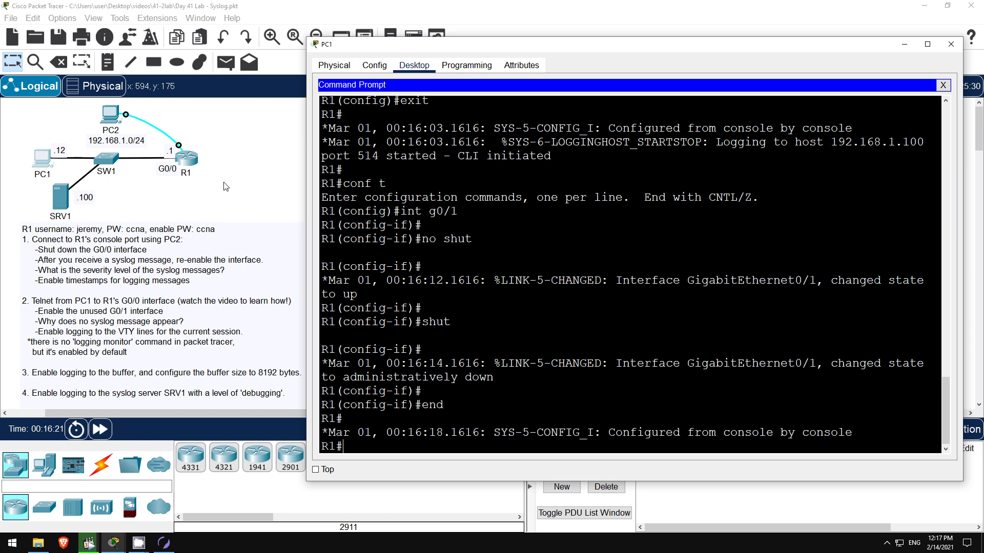
Step: Open SRV1's SYSLOG service log and expand message 2 about G0/1 going administratively down
{"action": "left_click", "coordinate": [60, 193]}
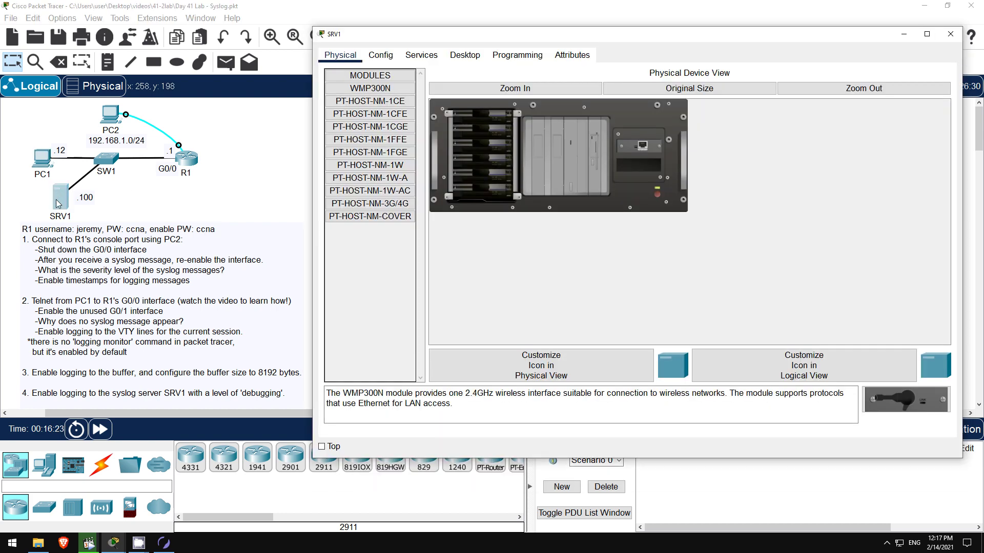
{"action": "left_click", "coordinate": [465, 56]}
{"action": "left_click", "coordinate": [421, 55]}
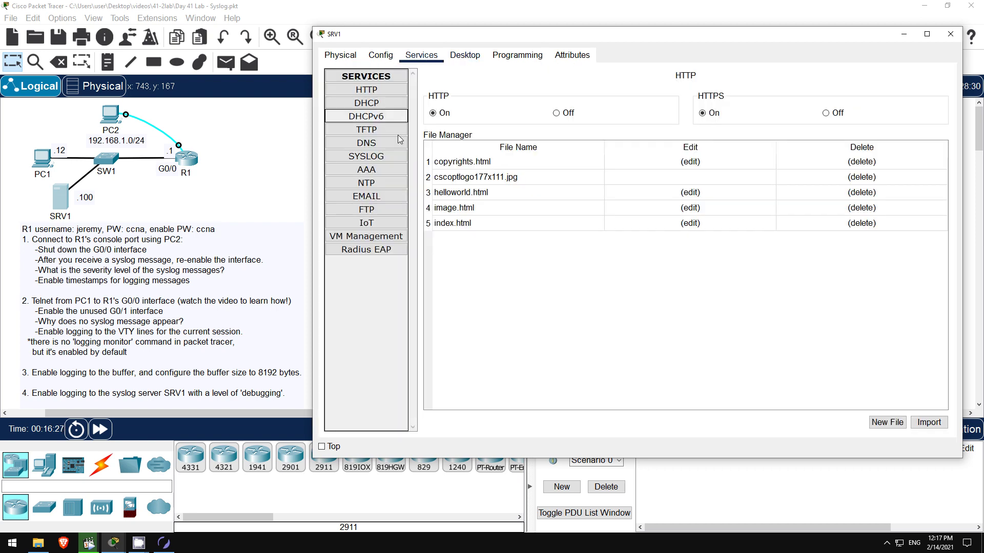
{"action": "left_click", "coordinate": [383, 157]}
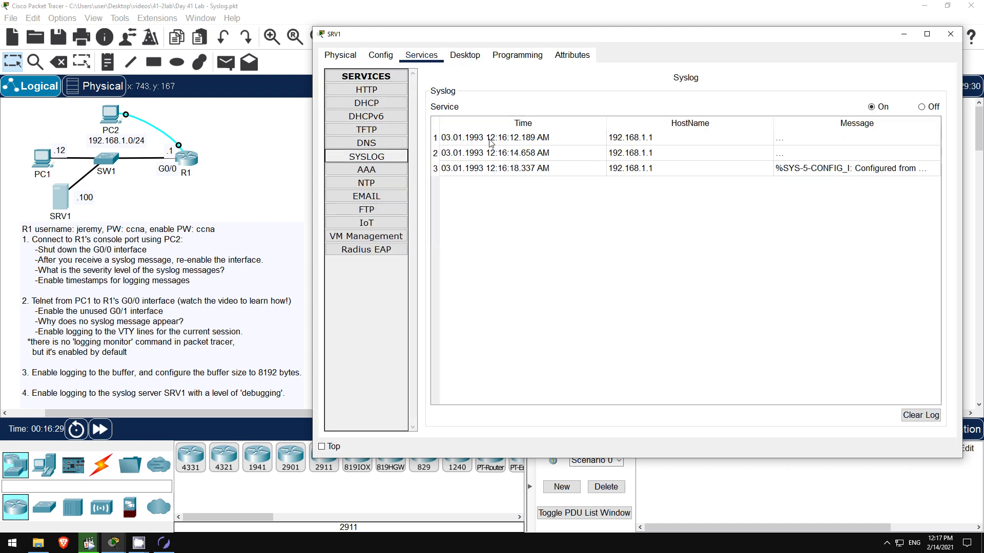
{"action": "double_click", "coordinate": [783, 153]}
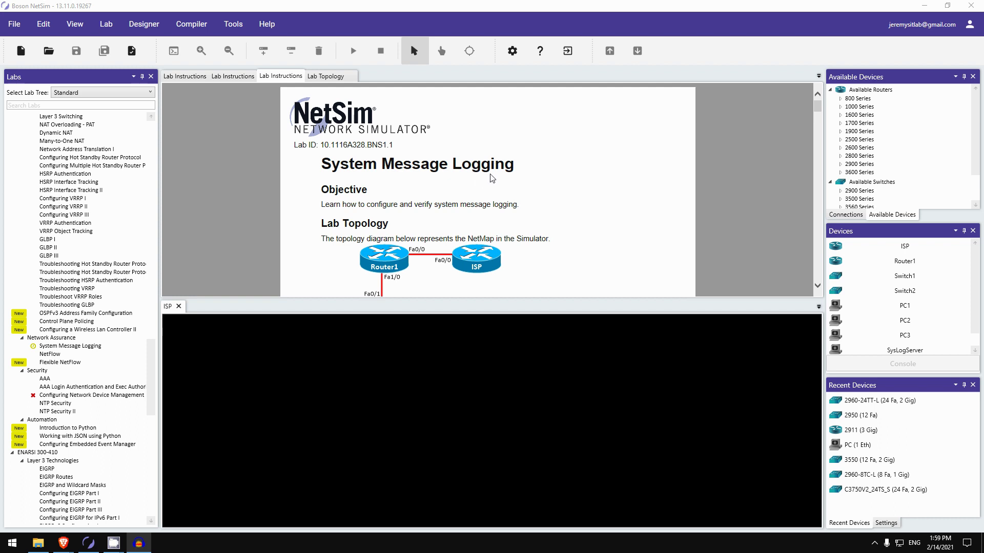
Step: Scroll the Lab Instructions past the topology, Command Summary and IP tables to Task 1
{"action": "scroll", "coordinate": [491, 178], "scroll_direction": "down", "scroll_amount": 3}
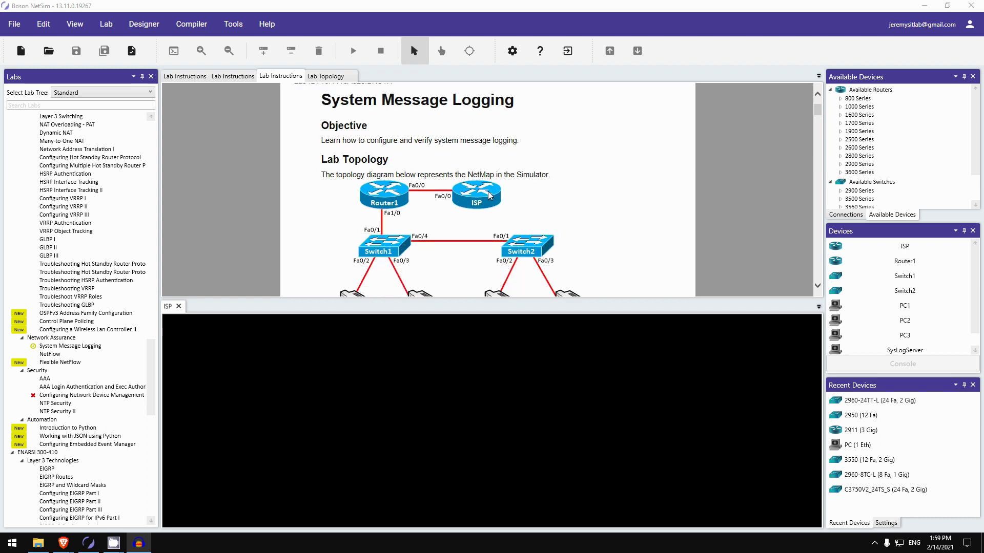
{"action": "scroll", "coordinate": [489, 195], "scroll_direction": "down", "scroll_amount": 1}
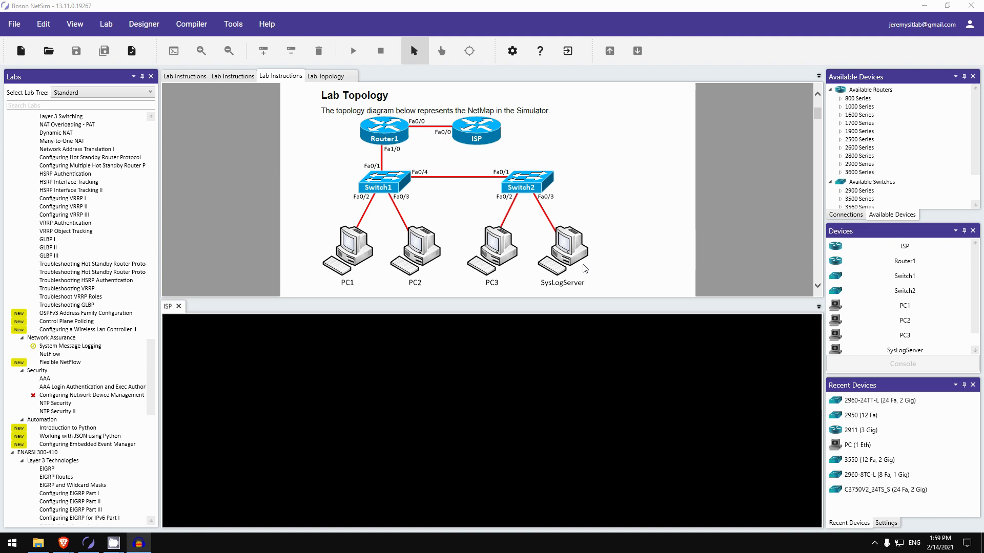
{"action": "scroll", "coordinate": [555, 234], "scroll_direction": "down", "scroll_amount": 2}
{"action": "scroll", "coordinate": [555, 234], "scroll_direction": "down", "scroll_amount": 3}
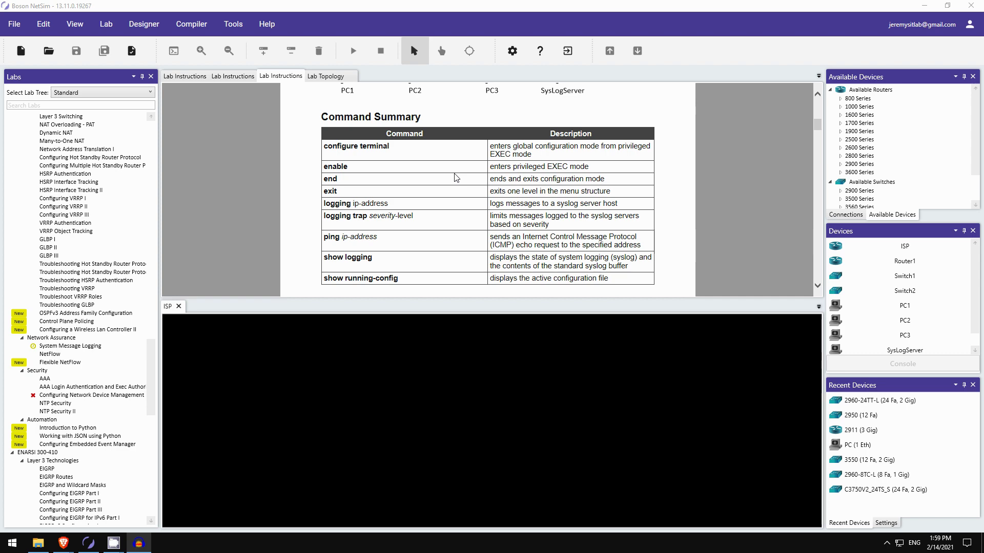
{"action": "scroll", "coordinate": [435, 184], "scroll_direction": "down", "scroll_amount": 5}
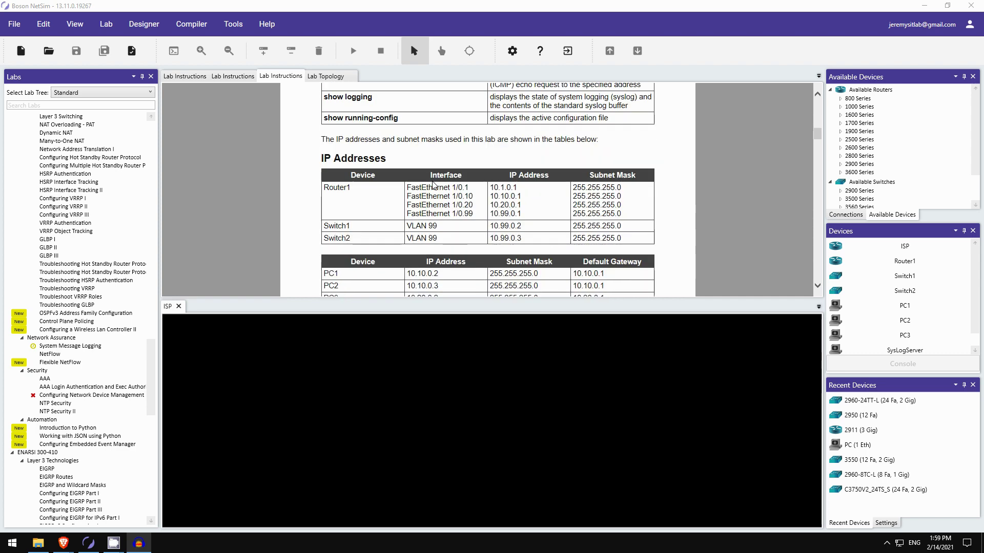
{"action": "scroll", "coordinate": [435, 185], "scroll_direction": "down", "scroll_amount": 4}
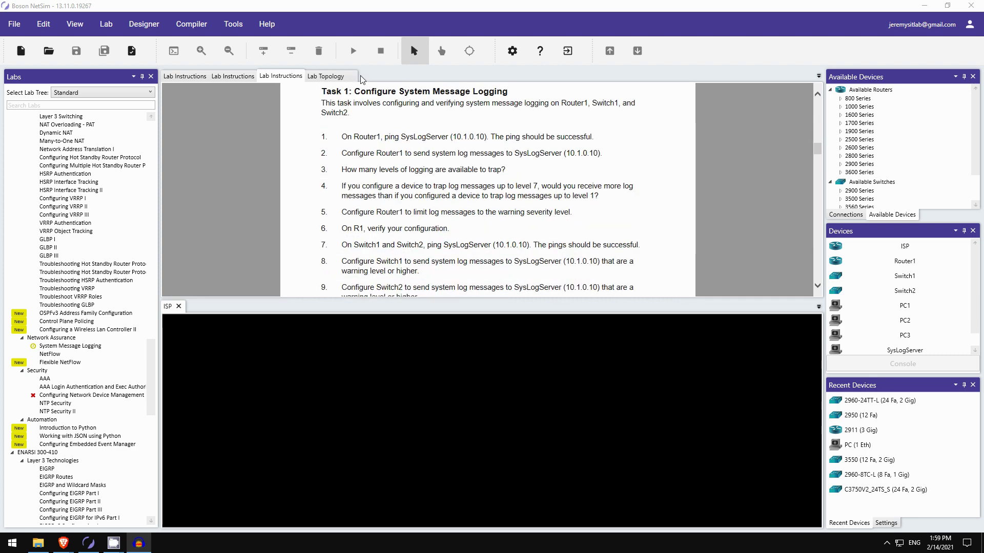
{"action": "scroll", "coordinate": [360, 98], "scroll_direction": "down", "scroll_amount": 1}
{"action": "scroll", "coordinate": [378, 210], "scroll_direction": "up", "scroll_amount": 1}
Step: Open Router1's console, enable, and ping the syslog server 10.1.0.10 successfully
{"action": "left_click", "coordinate": [904, 261]}
{"action": "left_click", "coordinate": [902, 364]}
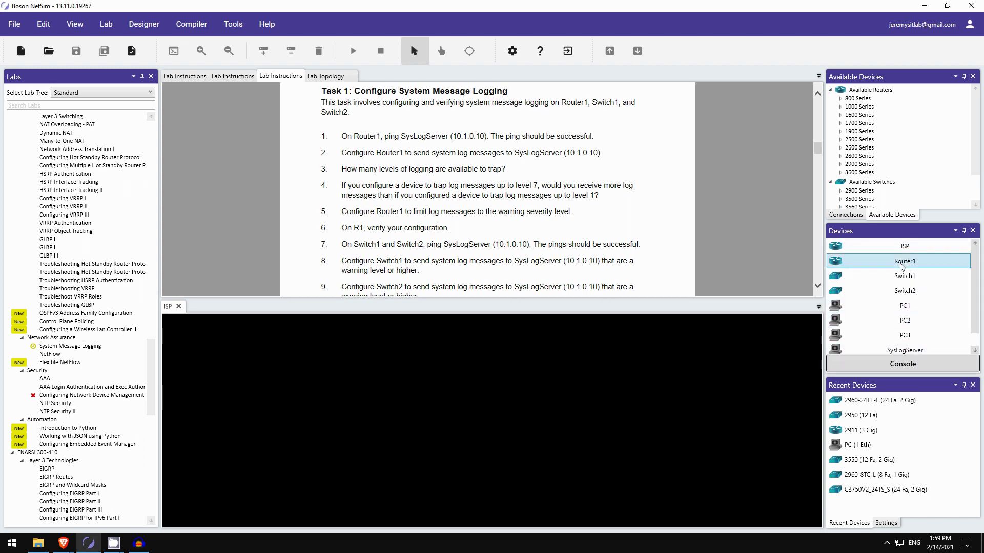
{"action": "key", "text": "Return"}
{"action": "key", "text": "Return"}
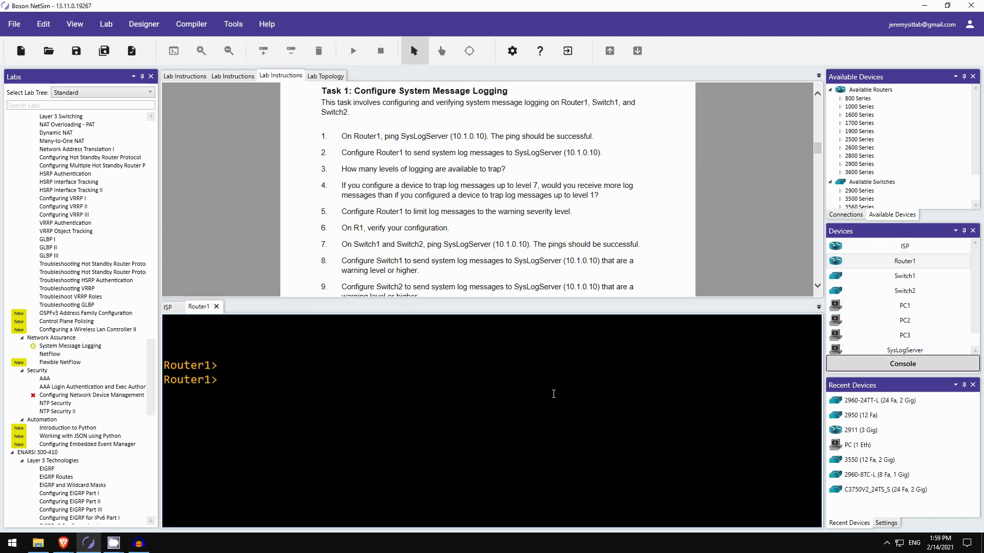
{"action": "type", "text": "en"}
{"action": "key", "text": "Return"}
{"action": "type", "text": "pi"}
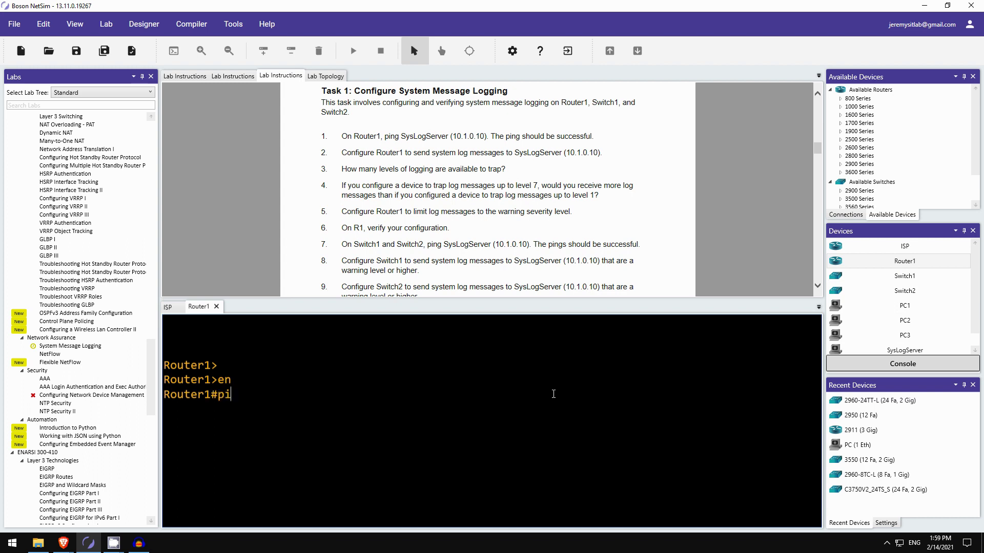
{"action": "type", "text": "ng 10.1.0.10"}
{"action": "key", "text": "Return"}
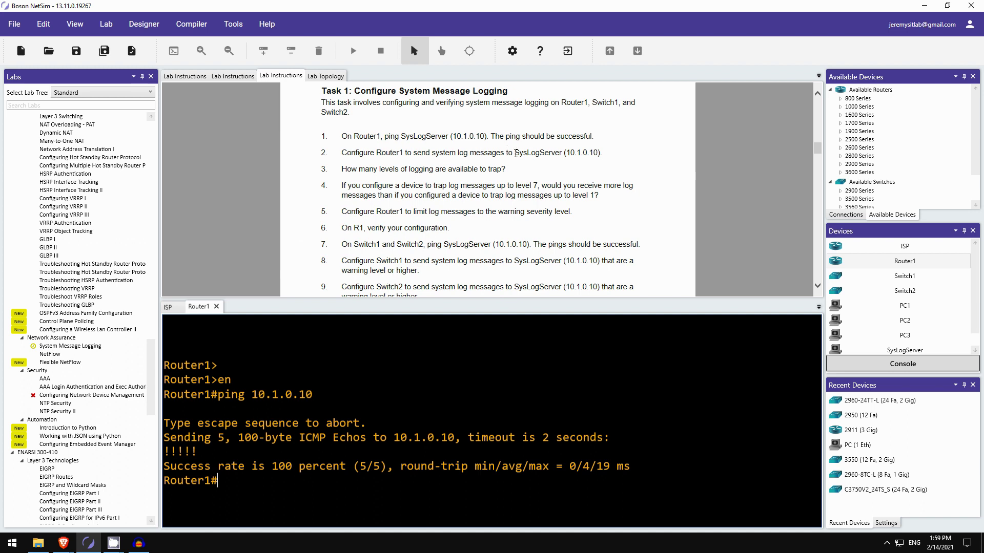
Step: In global config, set 10.1.0.10 as Router1's logging host
{"action": "type", "text": "conf t"}
{"action": "key", "text": "Return"}
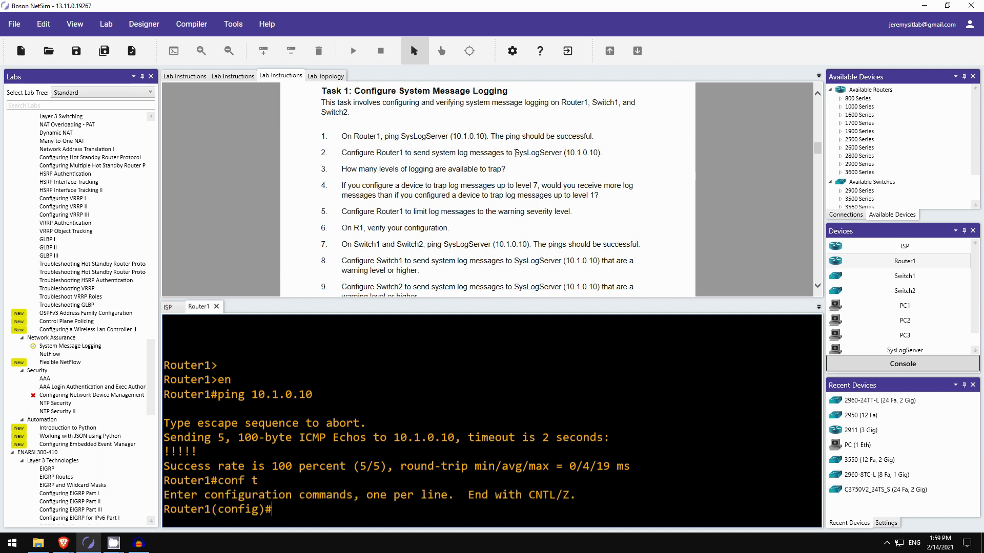
{"action": "type", "text": "logg"}
{"action": "key", "text": "Tab"}
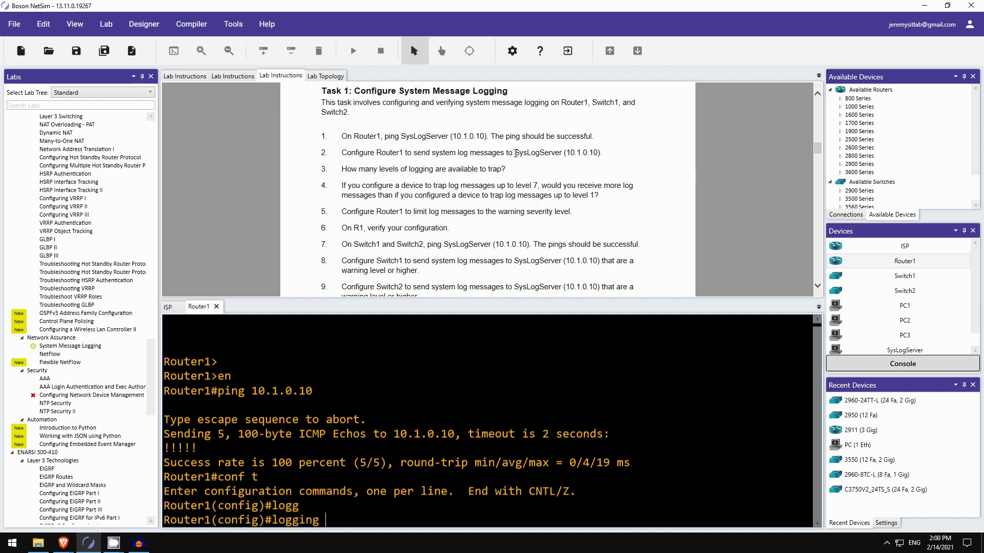
{"action": "type", "text": "?"}
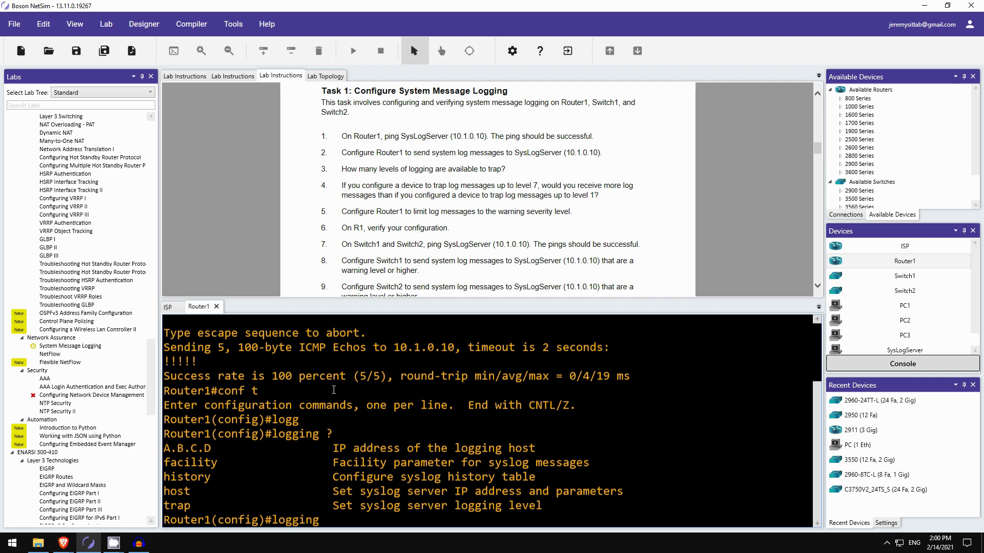
{"action": "type", "text": "10.1.0.10"}
{"action": "key", "text": "Return"}
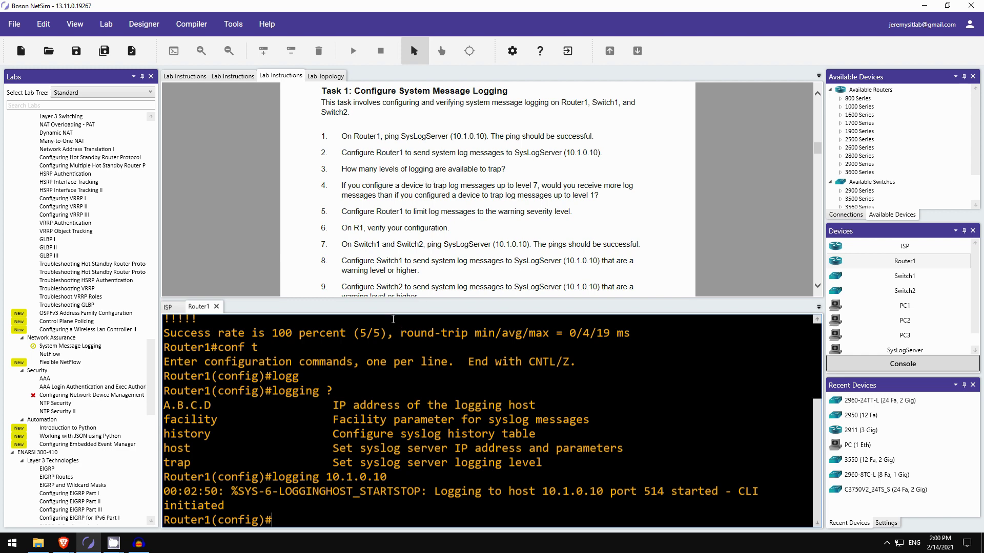
Step: Run do show logging on Router1 to confirm informational trap logging to 10.1.0.10
{"action": "type", "text": "do show loggi"}
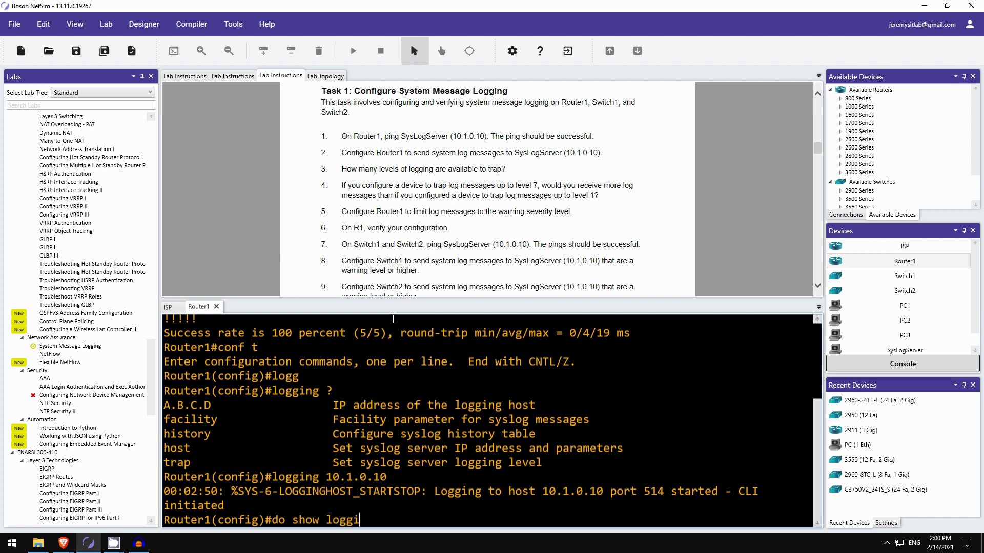
{"action": "type", "text": "ng"}
{"action": "key", "text": "Return"}
{"action": "key", "text": "space"}
{"action": "scroll", "coordinate": [356, 400], "scroll_direction": "up", "scroll_amount": 2}
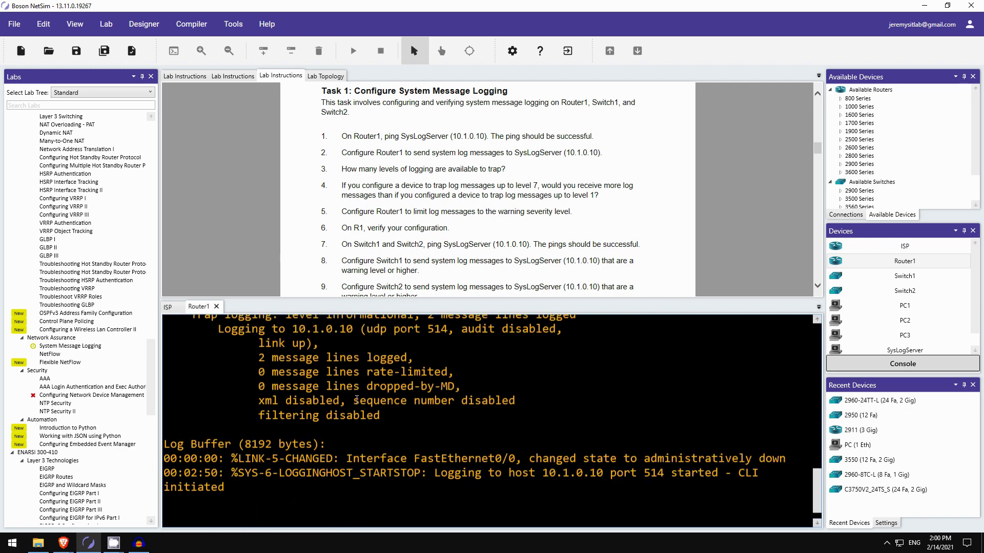
{"action": "scroll", "coordinate": [356, 400], "scroll_direction": "up", "scroll_amount": 2}
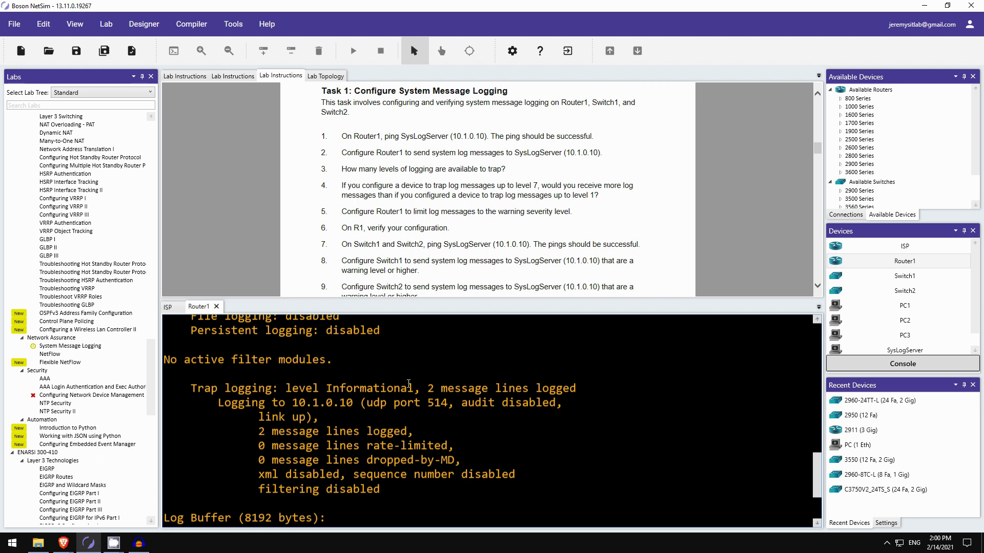
{"action": "scroll", "coordinate": [368, 426], "scroll_direction": "down", "scroll_amount": 3}
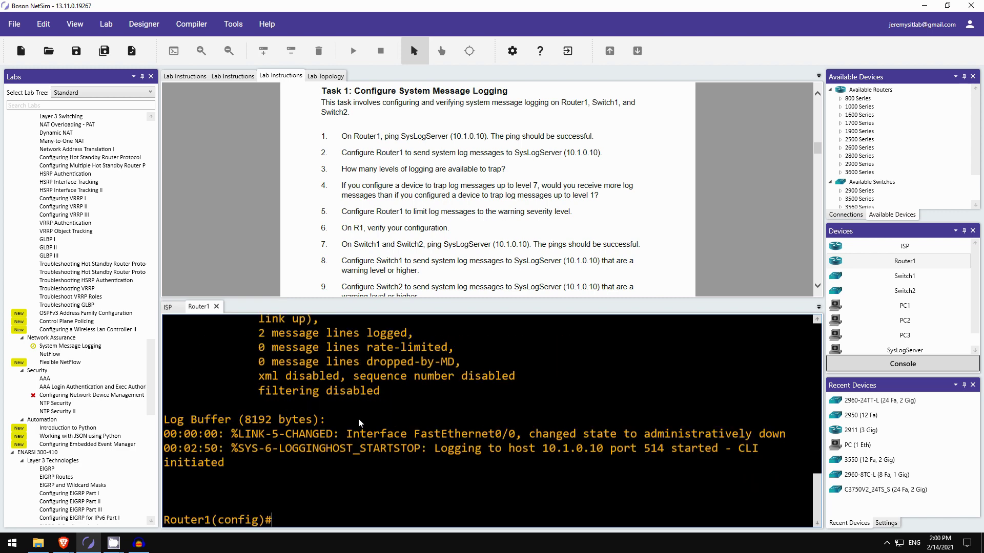
Step: List Router1's trap severity levels with logging trap ?, highlighting levels 6, 1 and 0
{"action": "type", "text": "logg"}
{"action": "key", "text": "Tab"}
{"action": "type", "text": "trap ?"}
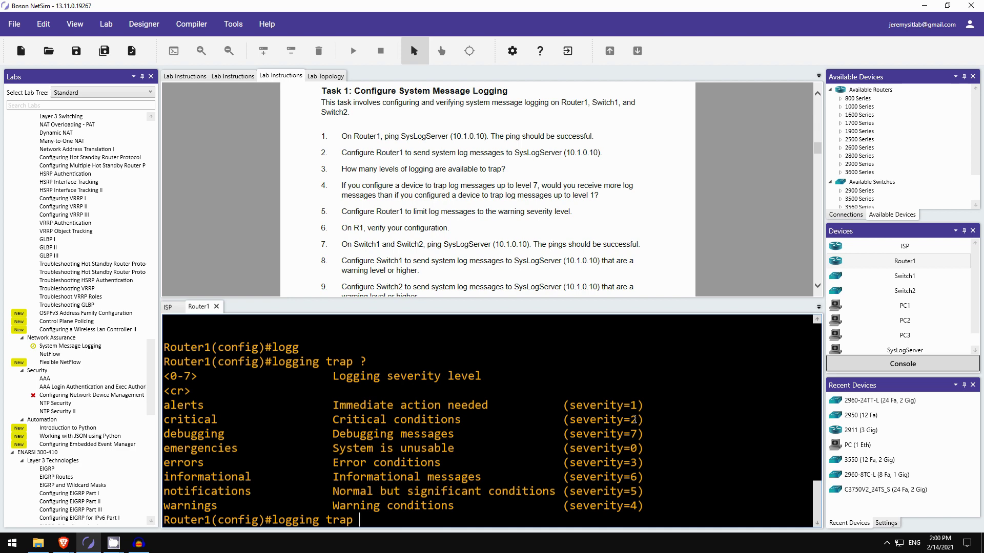
{"action": "left_click_drag", "start_coordinate": [643, 449], "coordinate": [610, 477]}
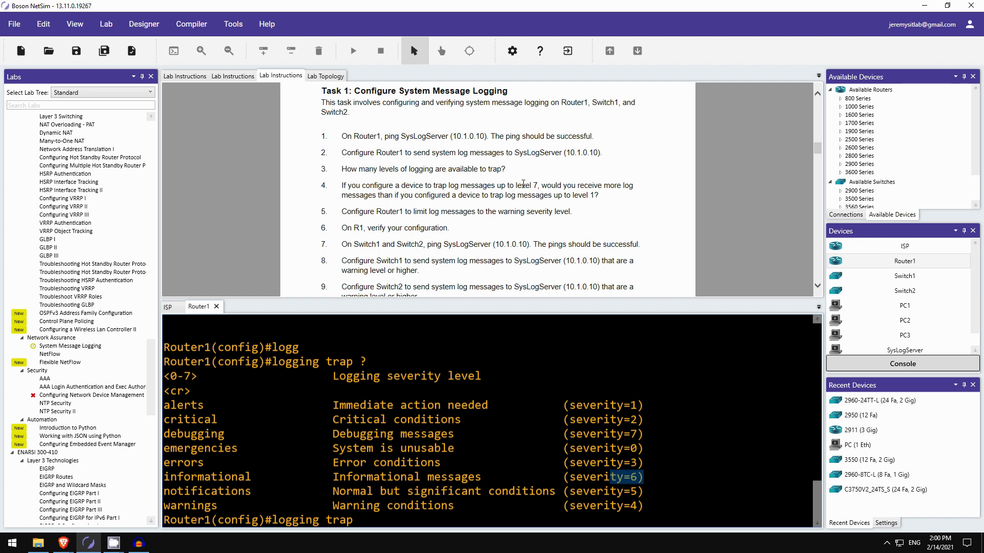
{"action": "scroll", "coordinate": [528, 177], "scroll_direction": "down", "scroll_amount": 1}
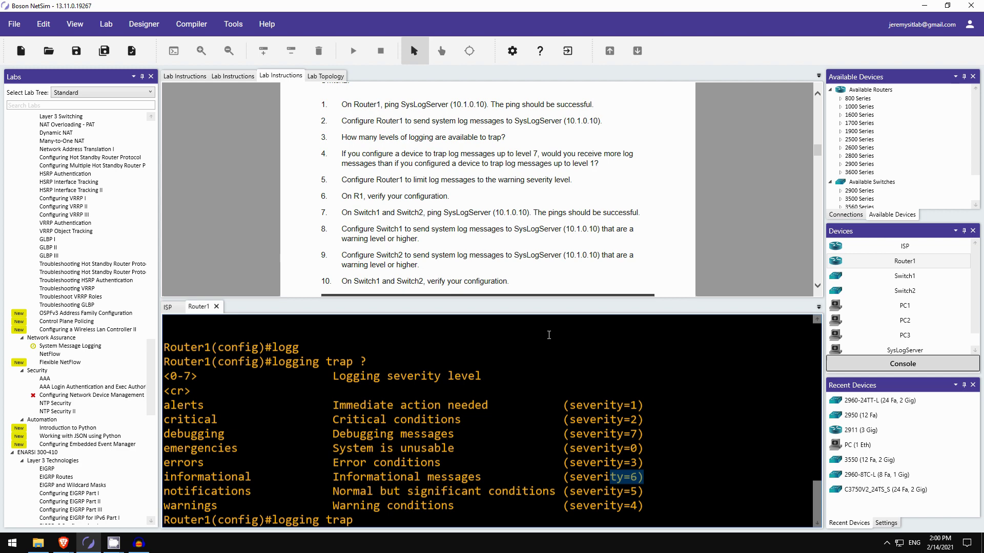
{"action": "left_click", "coordinate": [597, 163]}
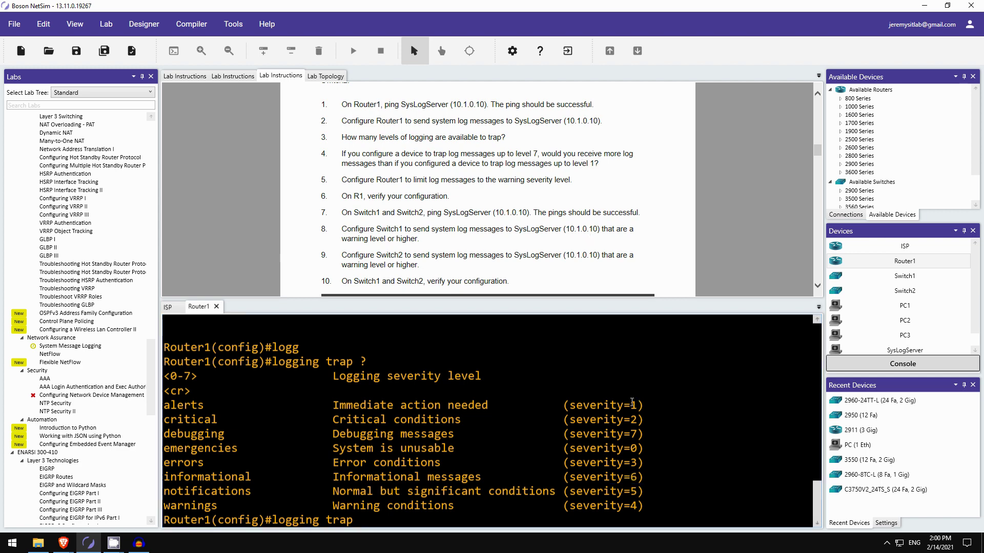
{"action": "left_click_drag", "start_coordinate": [633, 403], "coordinate": [644, 406]}
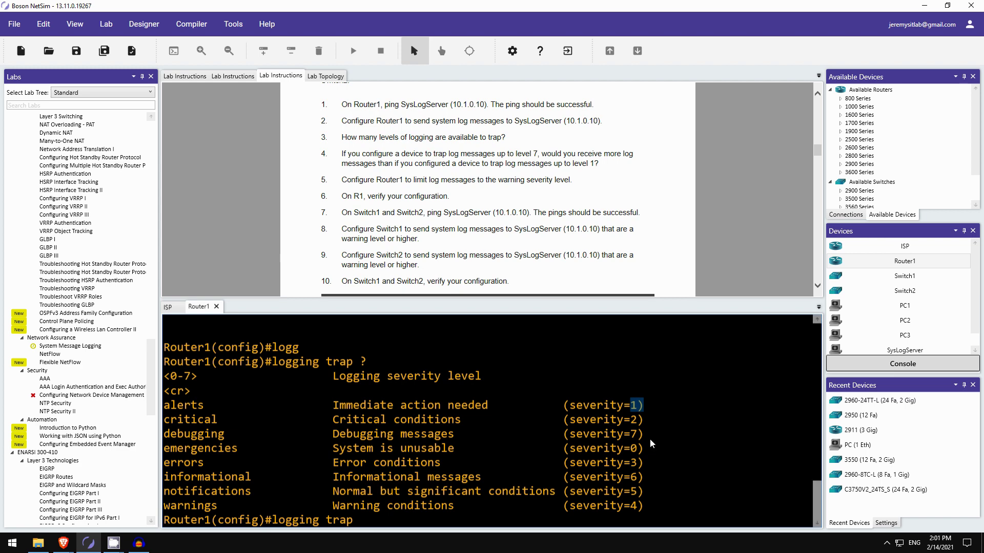
{"action": "left_click_drag", "start_coordinate": [631, 448], "coordinate": [643, 449]}
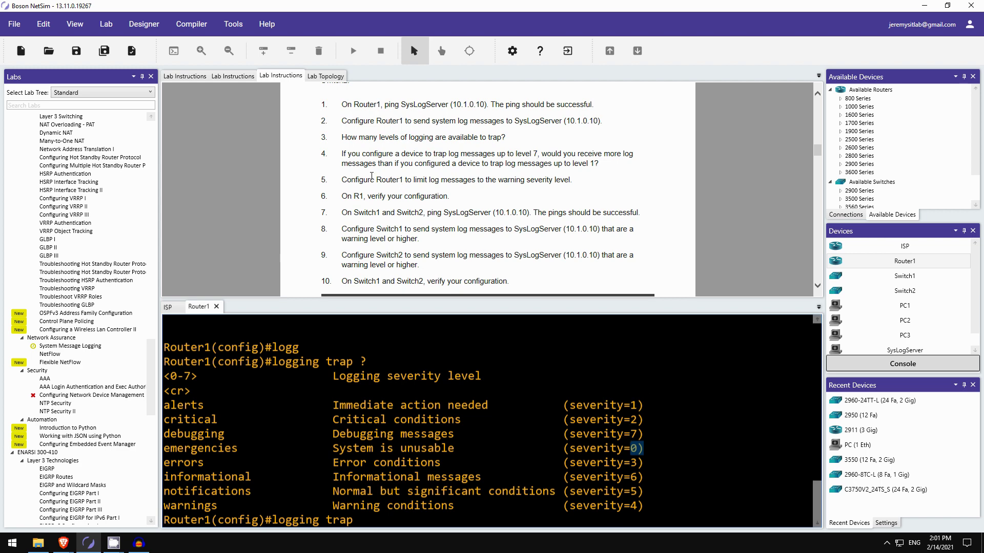
{"action": "scroll", "coordinate": [372, 177], "scroll_direction": "down", "scroll_amount": 1}
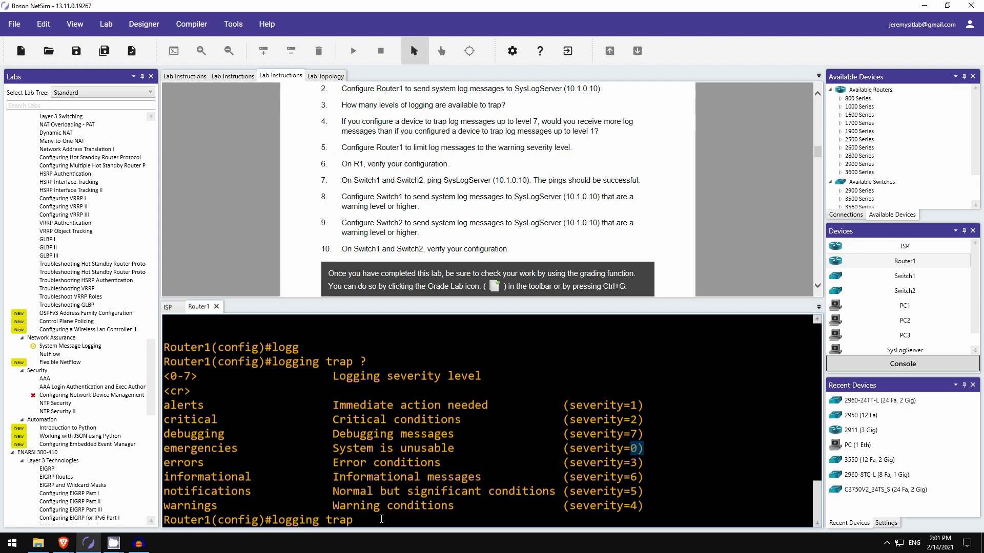
Step: Set Router1's logging trap level to warnings
{"action": "left_click", "coordinate": [381, 519]}
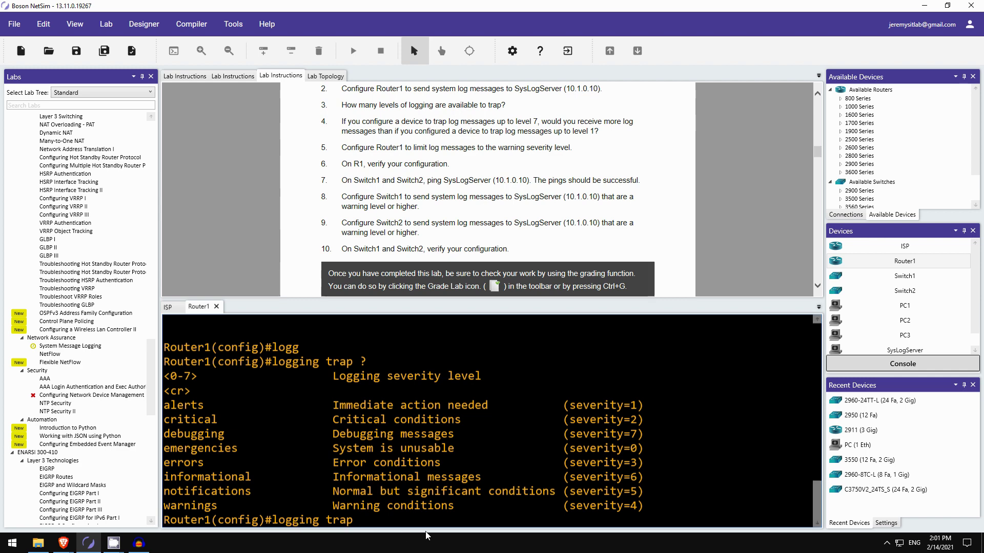
{"action": "type", "text": "warn"}
{"action": "key", "text": "Tab"}
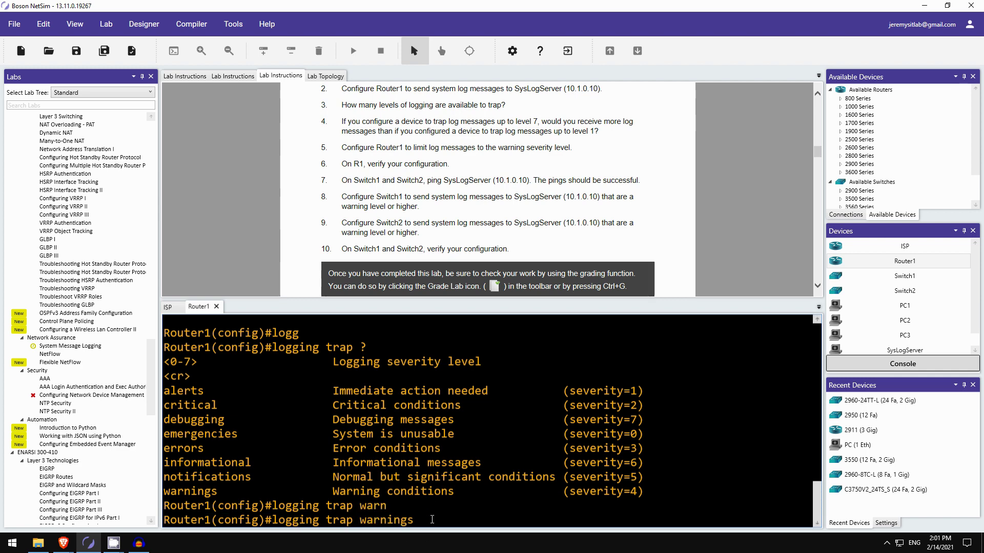
{"action": "key", "text": "Return"}
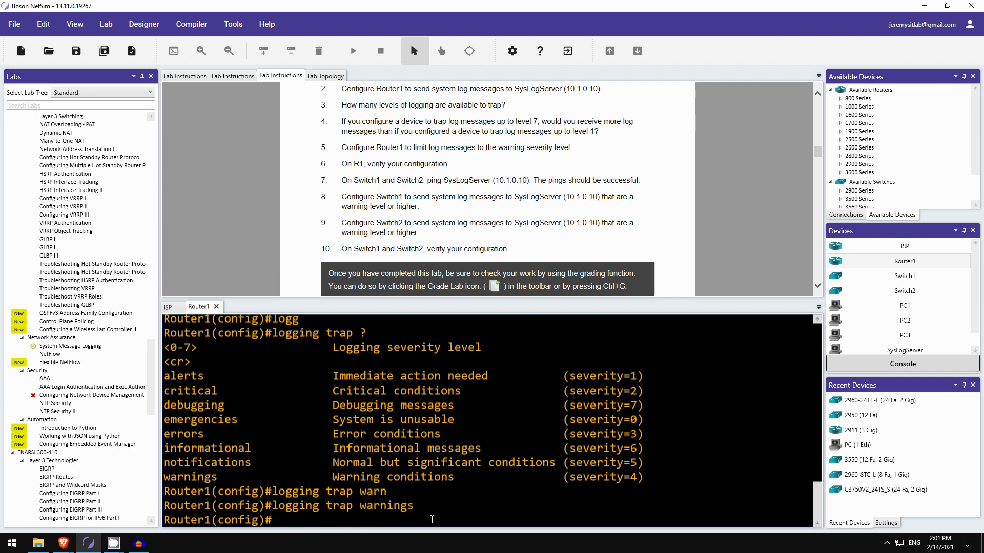
Step: Verify with do show logging that Router1's trap level now reads Warnings
{"action": "type", "text": "do show logging"}
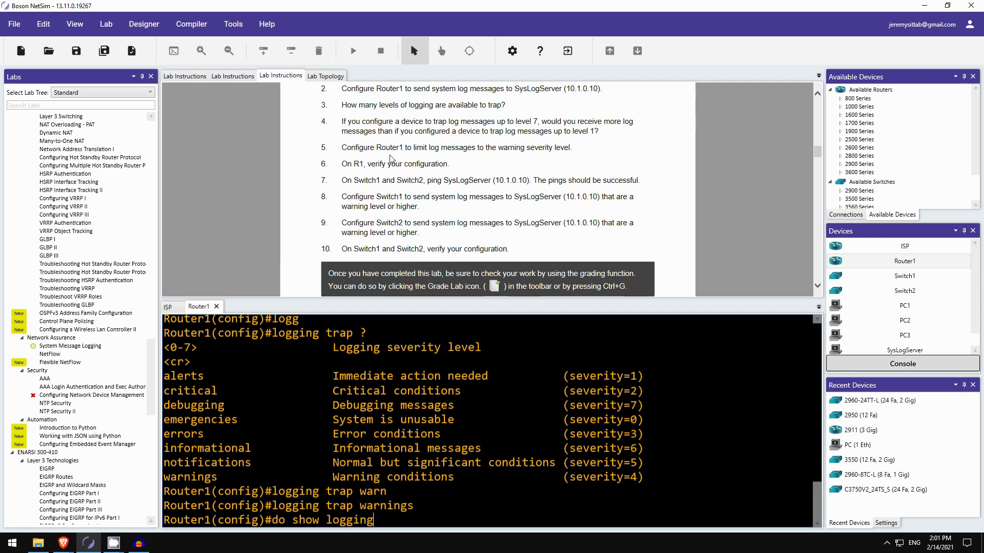
{"action": "key", "text": "Return"}
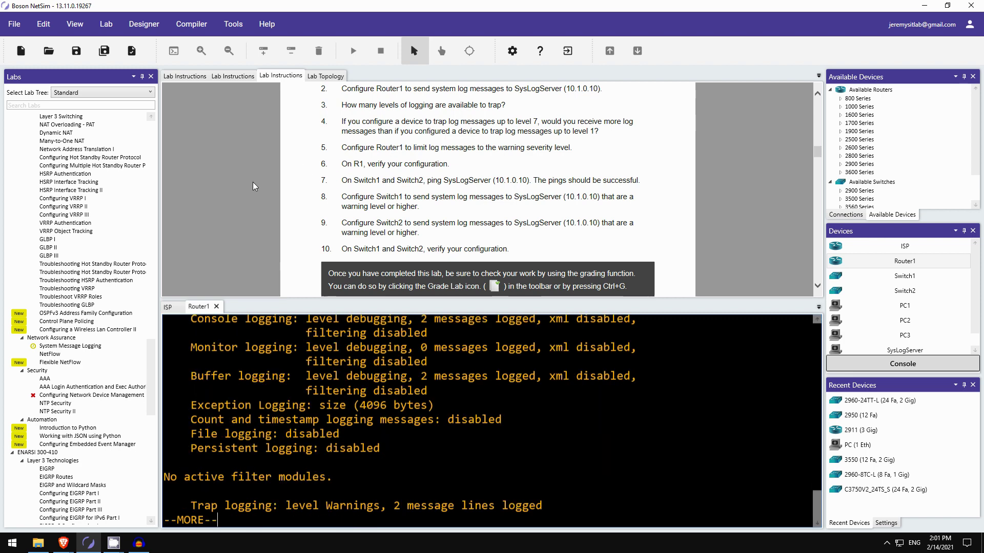
{"action": "key", "text": "space"}
{"action": "scroll", "coordinate": [375, 390], "scroll_direction": "up", "scroll_amount": 3}
{"action": "scroll", "coordinate": [375, 390], "scroll_direction": "up", "scroll_amount": 1}
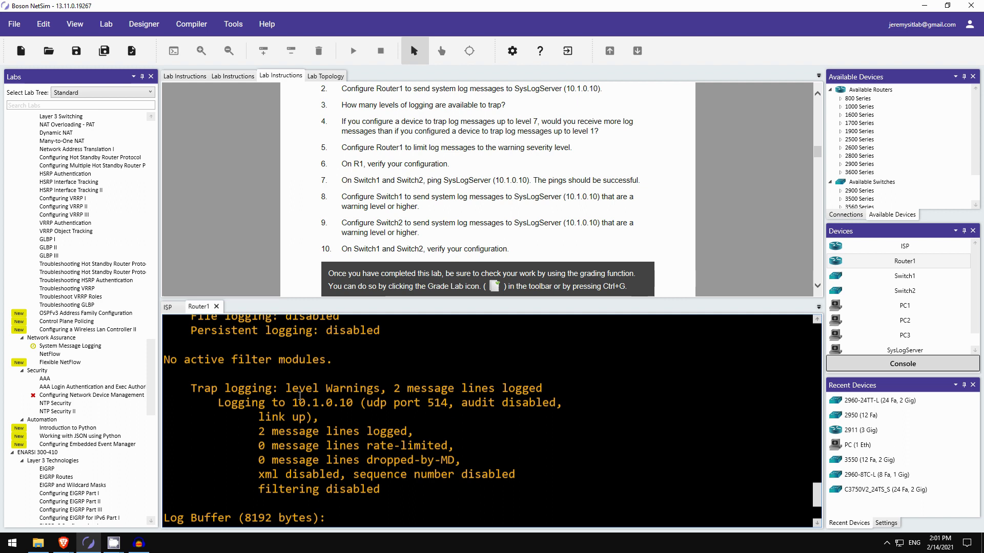
{"action": "left_click_drag", "start_coordinate": [324, 388], "coordinate": [387, 389]}
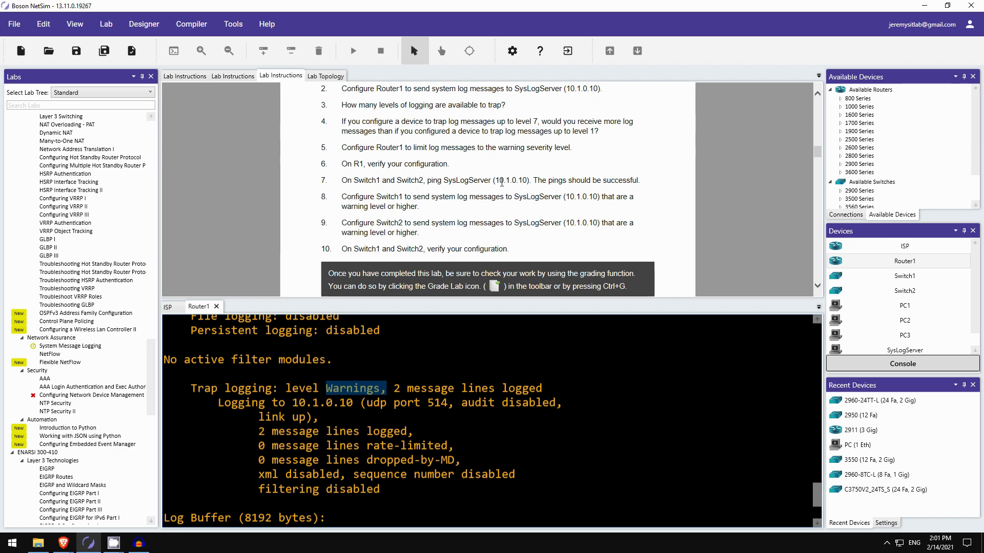
Step: Open Switch1 and Switch2 consoles and list Switch1's interface IPs with sh ip int br
{"action": "double_click", "coordinate": [929, 276]}
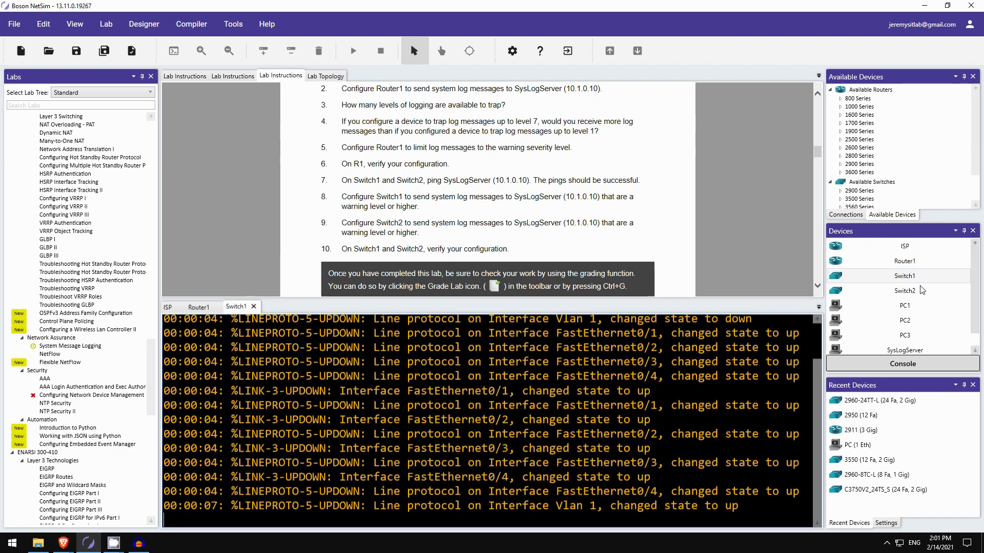
{"action": "double_click", "coordinate": [904, 291]}
{"action": "left_click", "coordinate": [236, 306]}
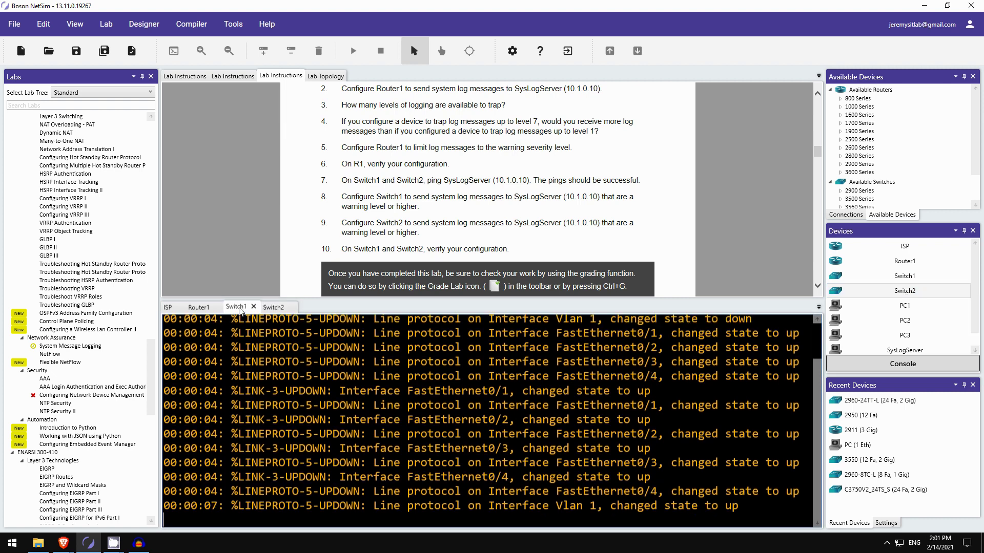
{"action": "key", "text": "Return"}
{"action": "key", "text": "Return"}
{"action": "key", "text": "Return"}
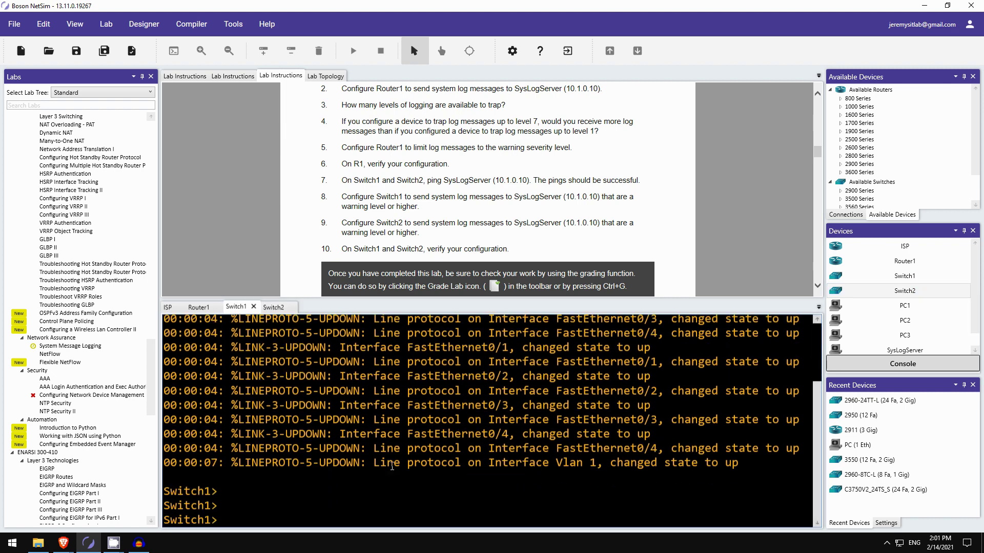
{"action": "type", "text": "en"}
{"action": "key", "text": "Return"}
{"action": "type", "text": "sh ip i"}
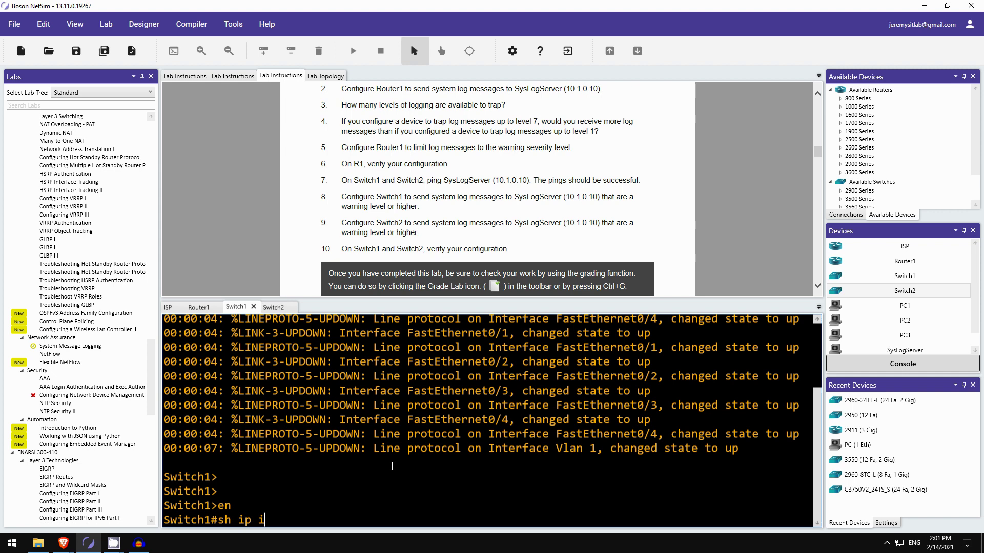
{"action": "type", "text": "nt br"}
{"action": "key", "text": "Return"}
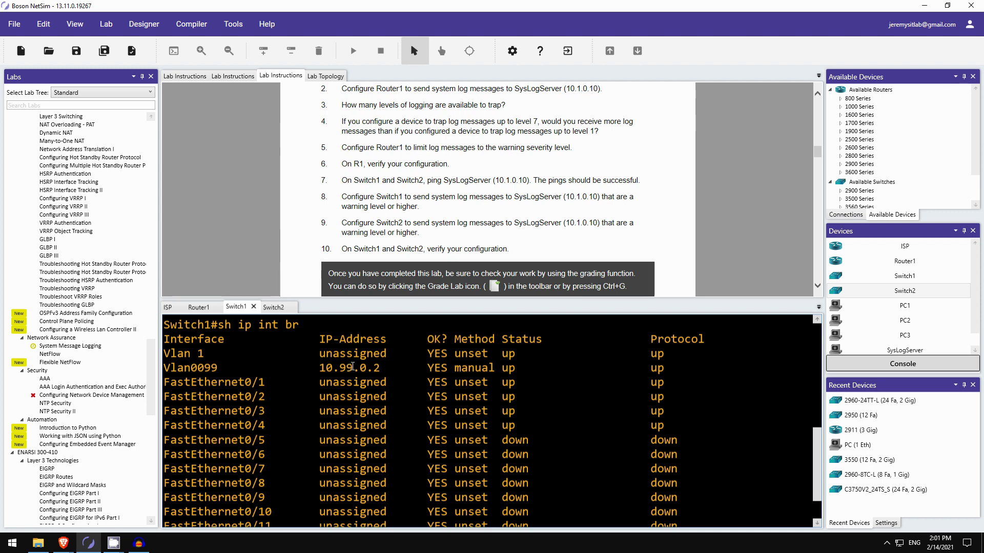
Step: Ping the syslog server 10.1.0.10 from Switch1 with 100 percent success
{"action": "scroll", "coordinate": [358, 366], "scroll_direction": "down", "scroll_amount": 1}
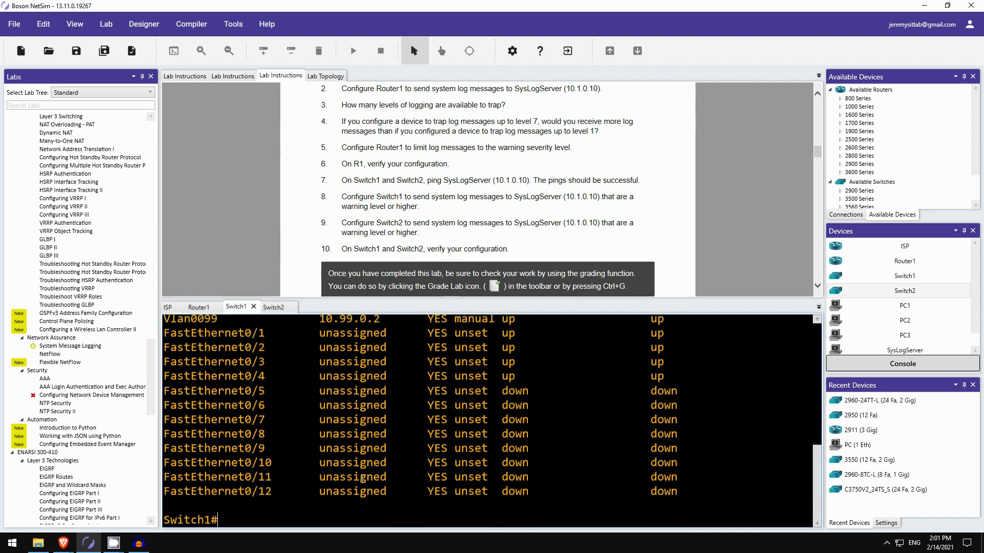
{"action": "key", "text": "Return"}
{"action": "type", "text": "ping 10.1"}
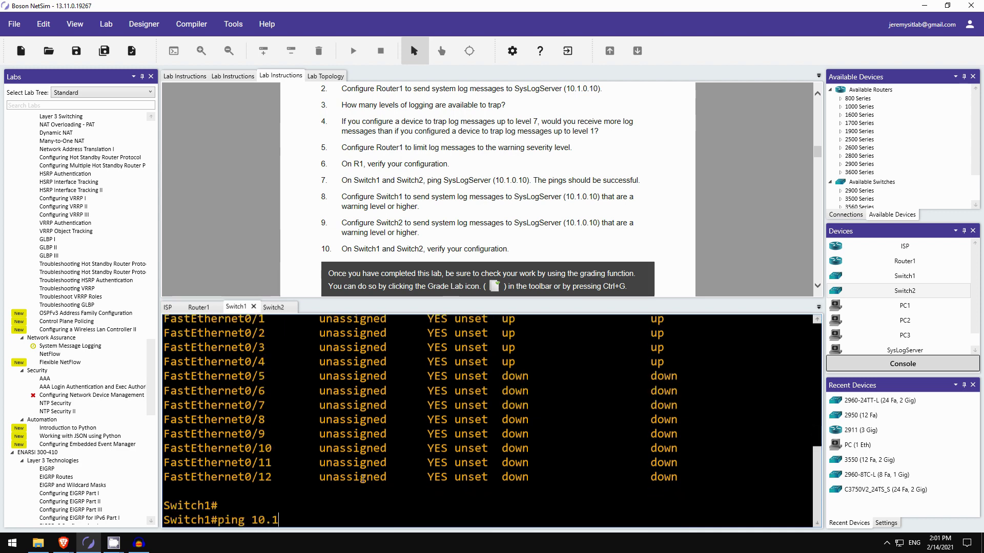
{"action": "type", "text": ".0.10"}
{"action": "key", "text": "Return"}
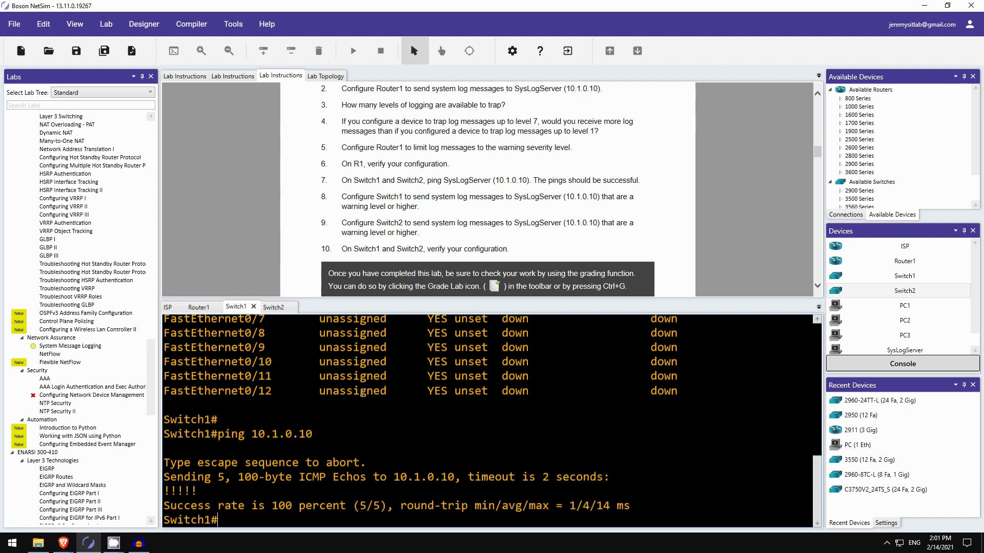
Step: On Switch2, enable and ping the syslog server 10.1.0.10 successfully
{"action": "left_click", "coordinate": [273, 307]}
{"action": "key", "text": "Return"}
{"action": "key", "text": "Return"}
{"action": "key", "text": "Return"}
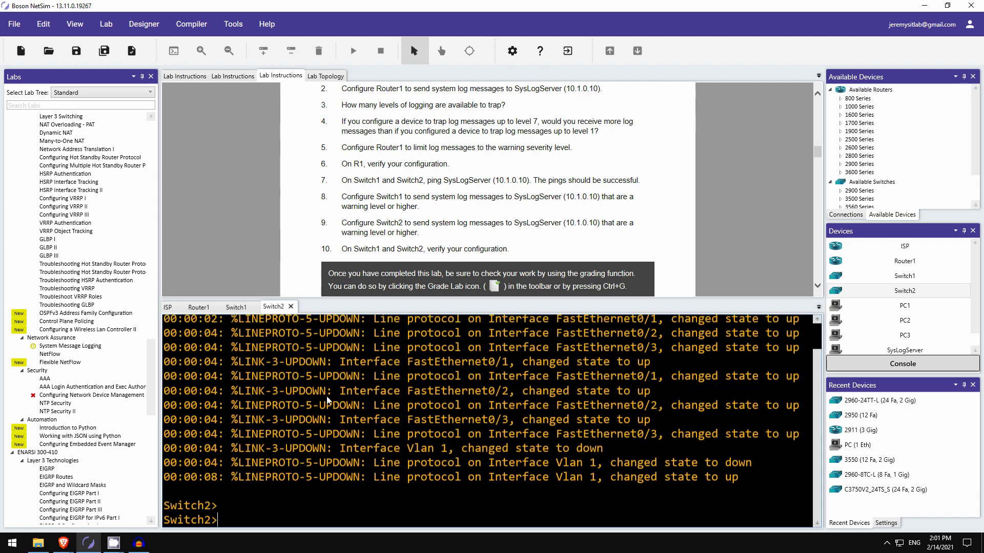
{"action": "type", "text": "en"}
{"action": "key", "text": "Return"}
{"action": "key", "text": "Return"}
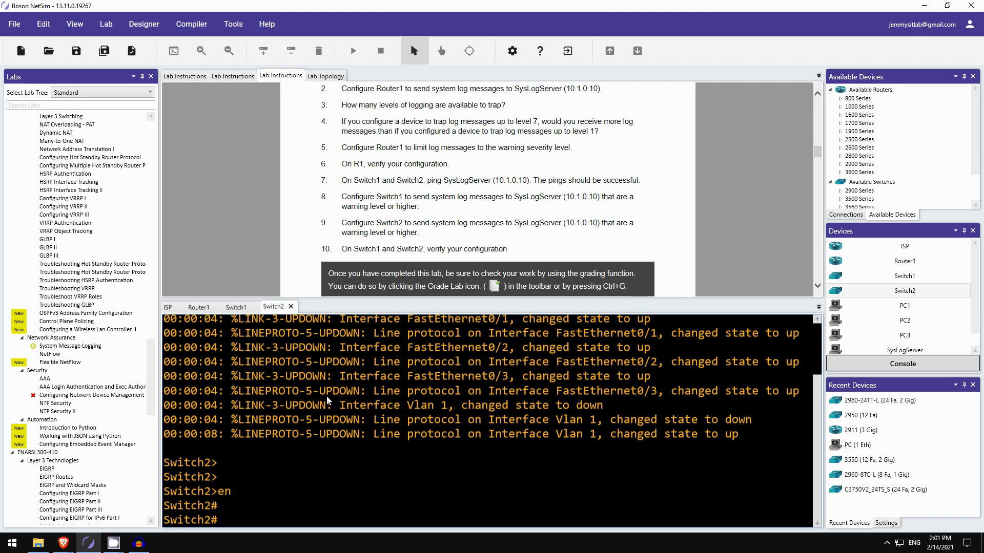
{"action": "type", "text": "ping 10."}
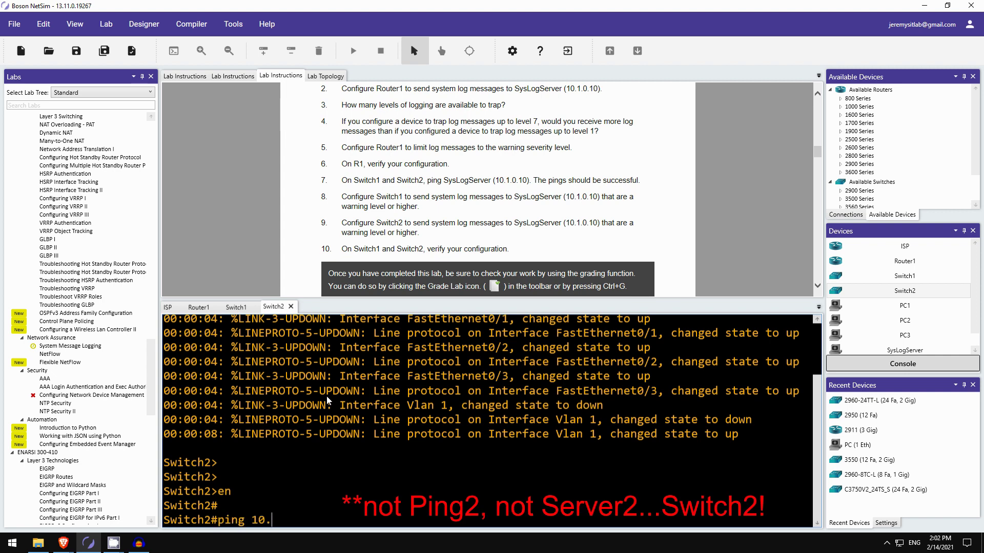
{"action": "type", "text": "1.0.10"}
{"action": "key", "text": "Return"}
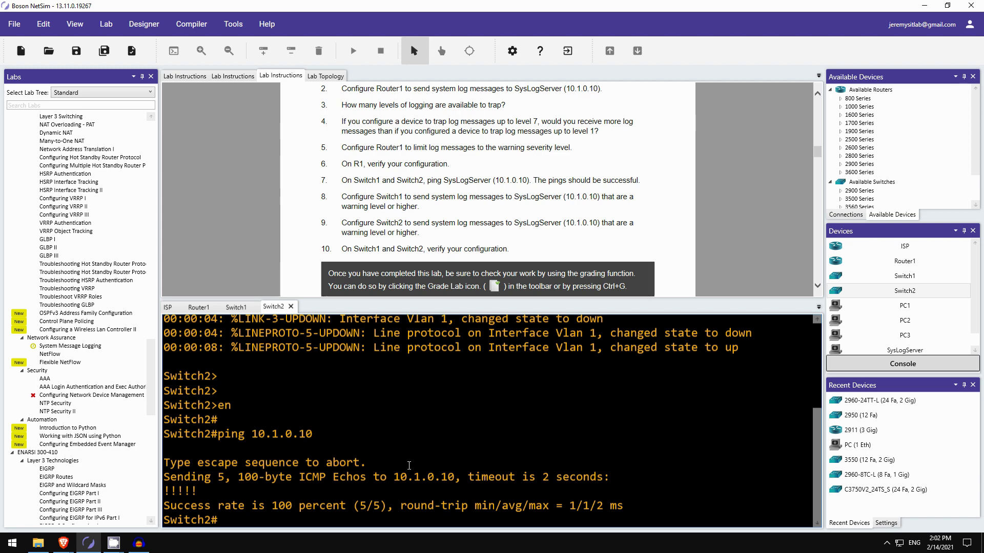
Step: Configure Switch2 to log to host 10.1.0.10 with trap level warnings
{"action": "key", "text": "Return"}
{"action": "type", "text": "c"}
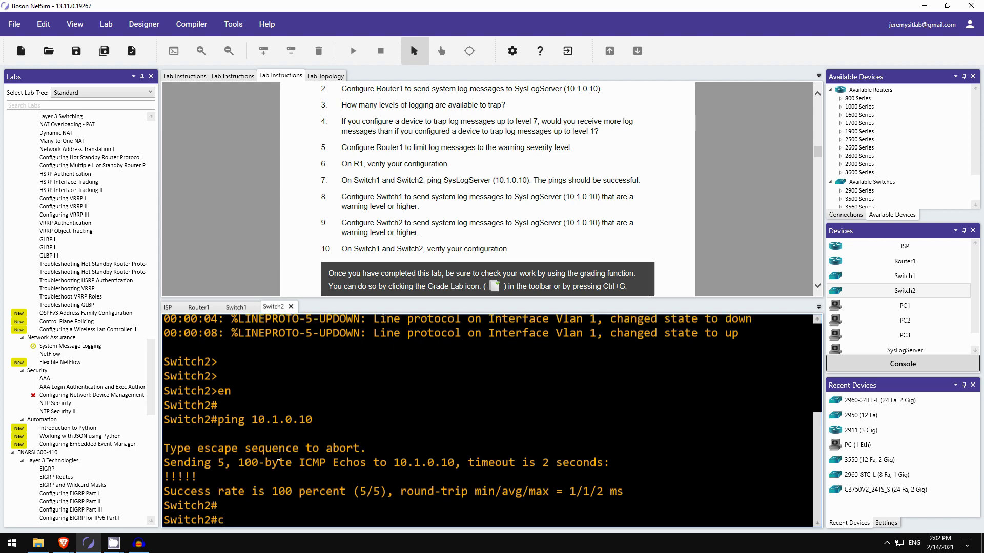
{"action": "type", "text": "onf t"}
{"action": "key", "text": "Return"}
{"action": "type", "text": "lo"}
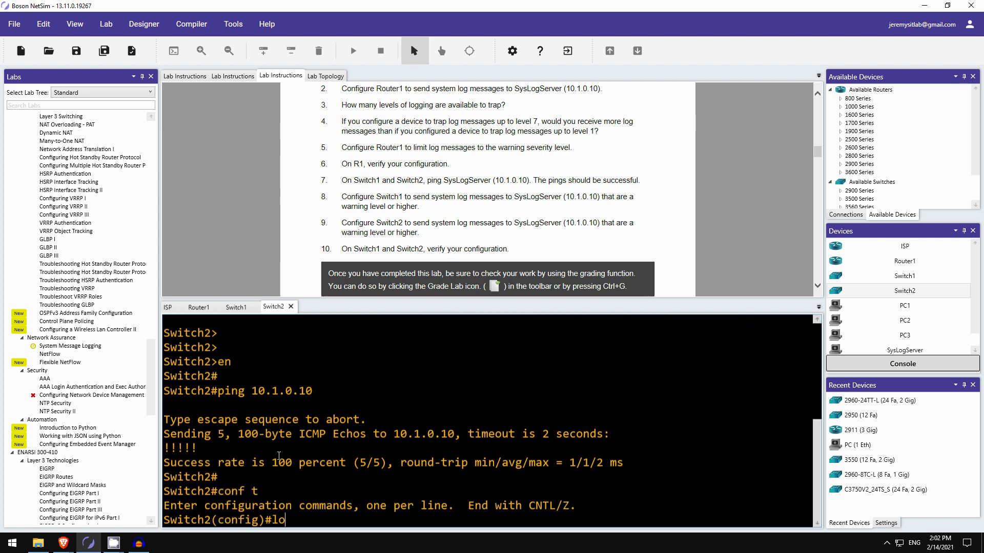
{"action": "type", "text": "gging 10.1.0.10"}
{"action": "key", "text": "Return"}
{"action": "type", "text": "logg"}
{"action": "key", "text": "Tab"}
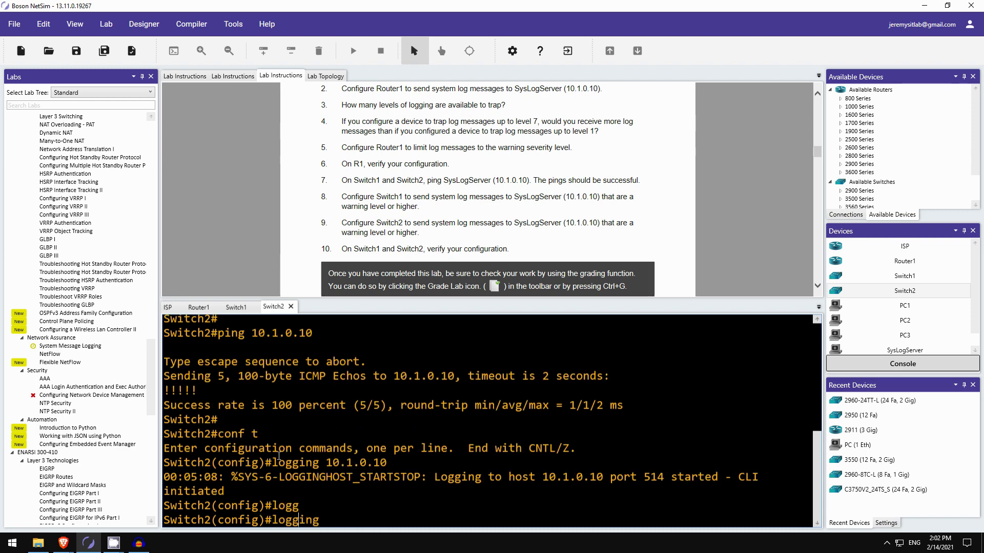
{"action": "type", "text": "trap warn"}
{"action": "key", "text": "Tab"}
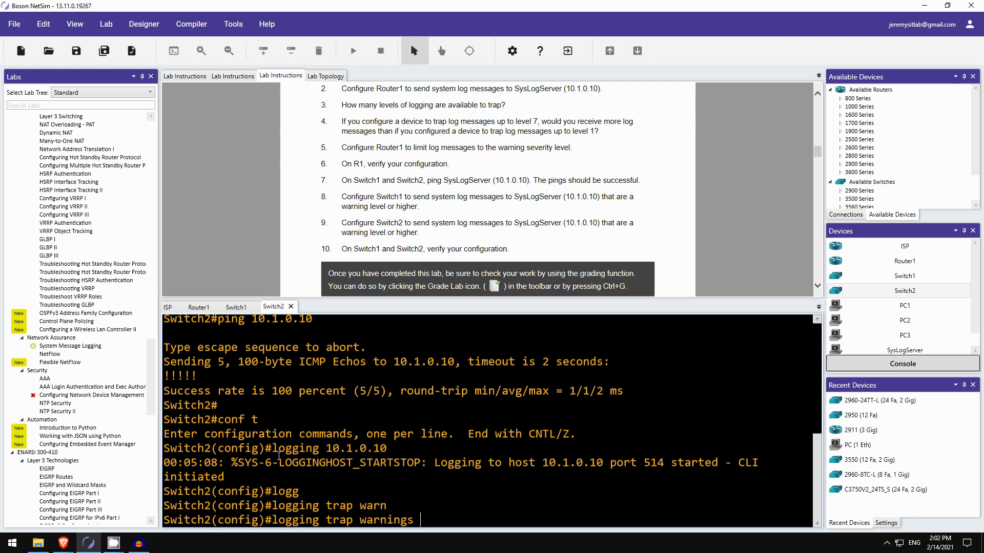
{"action": "key", "text": "Return"}
{"action": "left_click", "coordinate": [231, 306]}
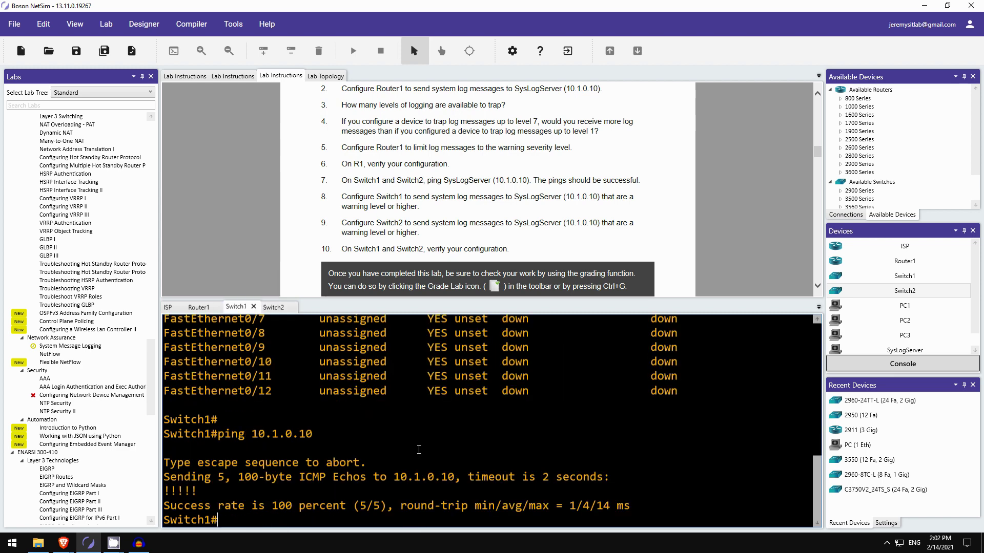
Step: Configure Switch1 to log to host 10.1.0.10 with trap level warnings
{"action": "key", "text": "Return"}
{"action": "key", "text": "Return"}
{"action": "type", "text": "conf t"}
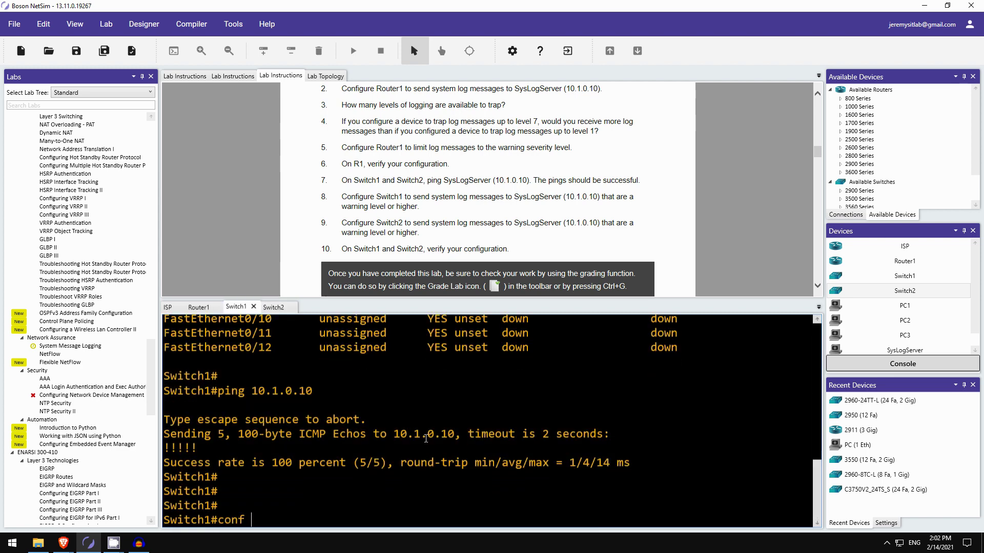
{"action": "key", "text": "Return"}
{"action": "type", "text": "logging 10.1.0.10"}
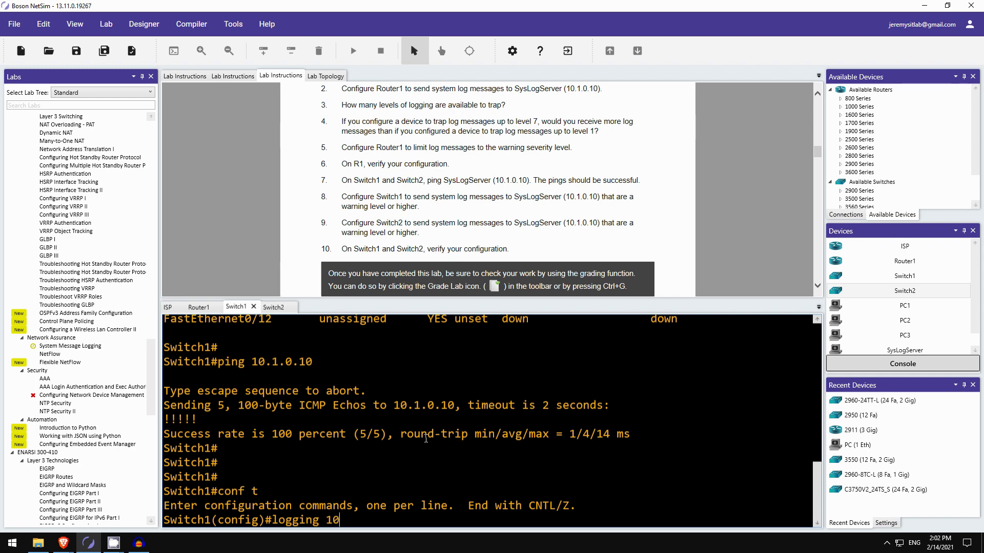
{"action": "key", "text": "Return"}
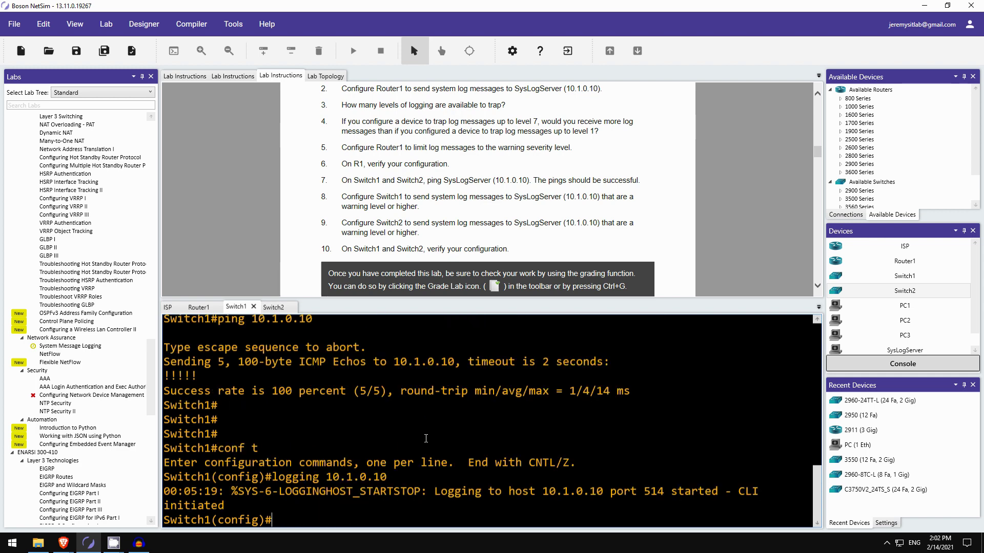
{"action": "type", "text": "logg"}
{"action": "key", "text": "Tab"}
{"action": "type", "text": "trap warnin"}
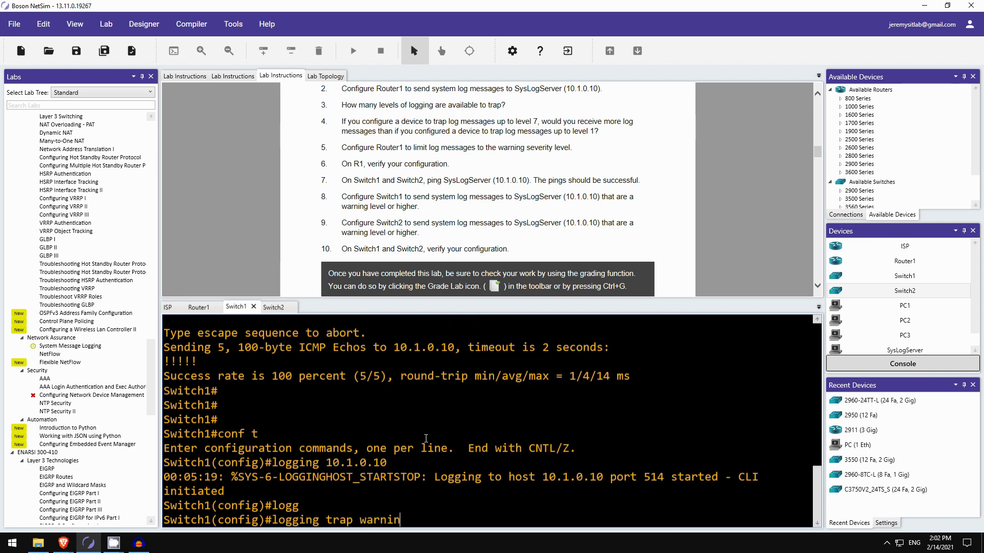
{"action": "type", "text": "gs"}
{"action": "key", "text": "Return"}
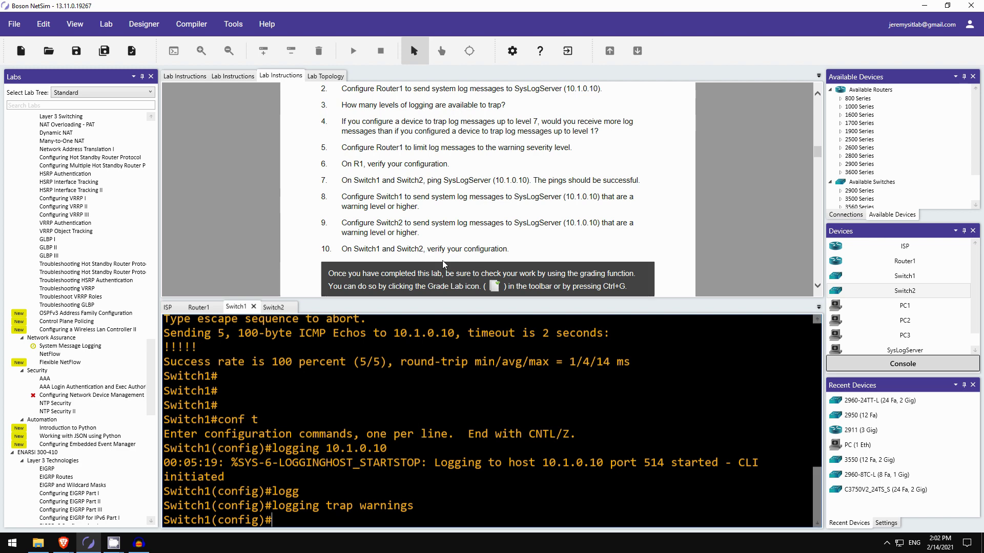
Step: Verify with do show logging that Switch1's trap level reads Warnings
{"action": "type", "text": "do show logging"}
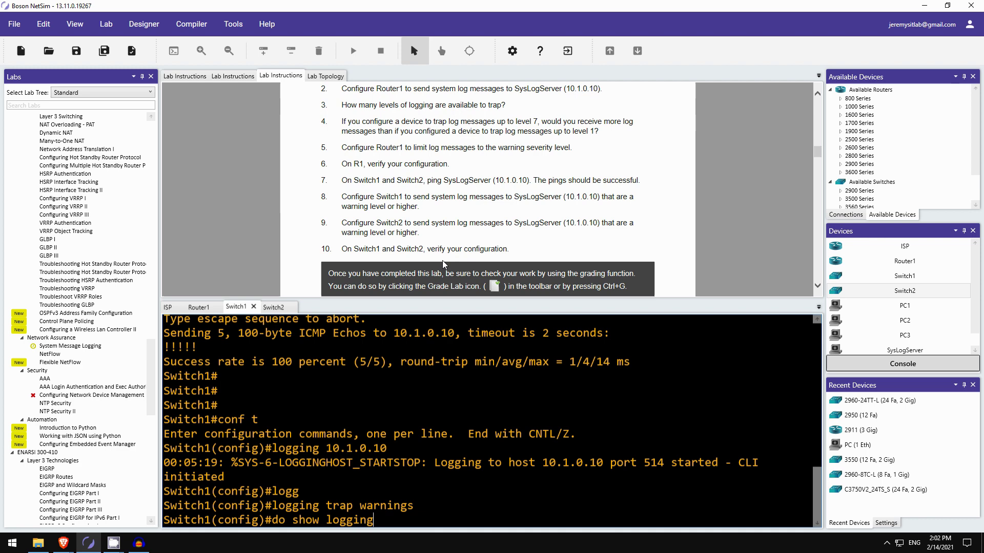
{"action": "key", "text": "Return"}
{"action": "key", "text": "space"}
{"action": "scroll", "coordinate": [460, 398], "scroll_direction": "up", "scroll_amount": 3}
{"action": "scroll", "coordinate": [460, 398], "scroll_direction": "down", "scroll_amount": 3}
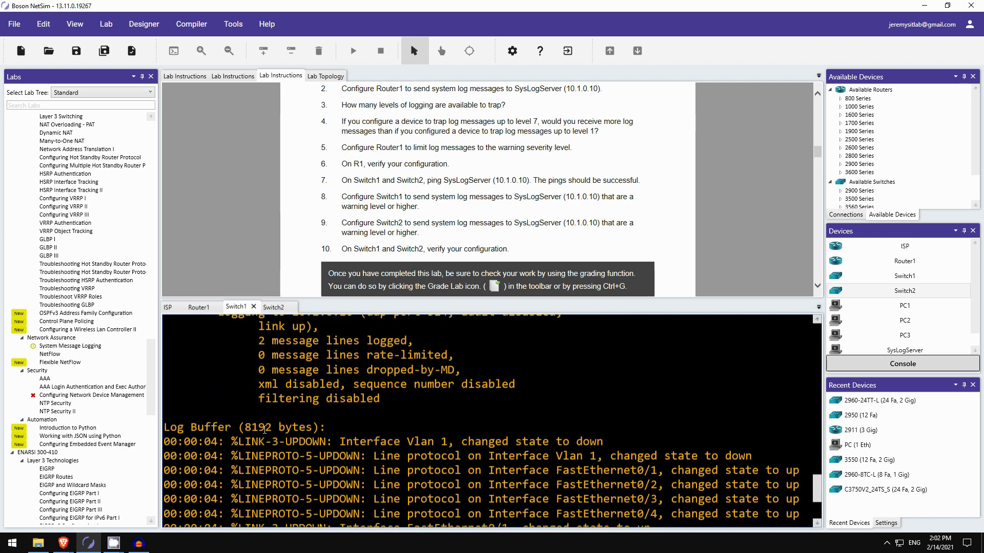
{"action": "scroll", "coordinate": [272, 453], "scroll_direction": "up", "scroll_amount": 3}
{"action": "scroll", "coordinate": [271, 454], "scroll_direction": "up", "scroll_amount": 3}
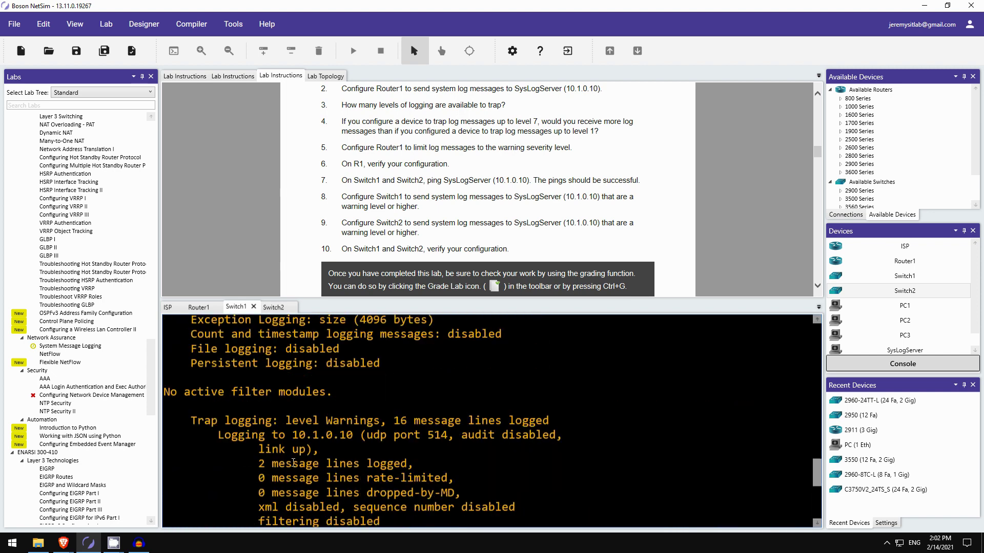
{"action": "scroll", "coordinate": [266, 439], "scroll_direction": "down", "scroll_amount": 1}
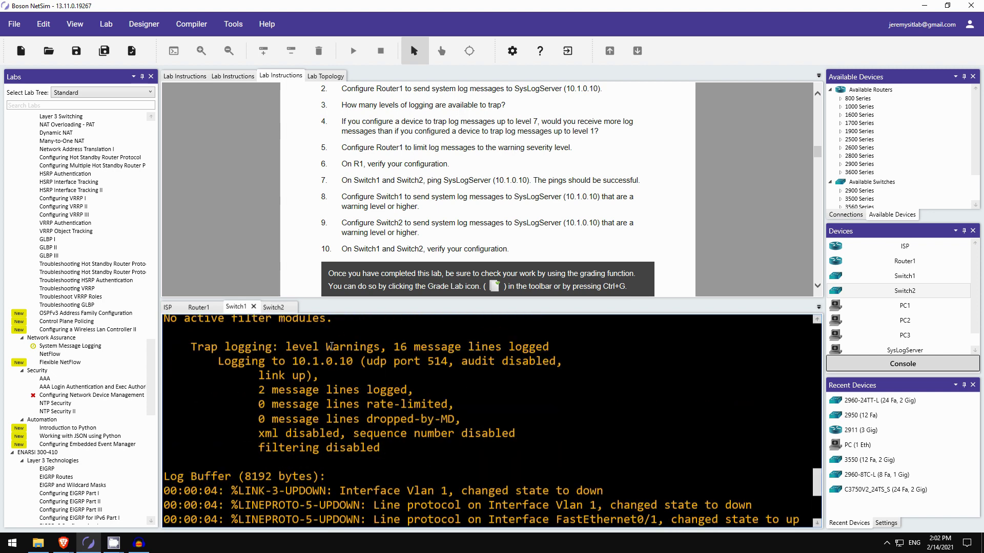
{"action": "left_click_drag", "start_coordinate": [332, 346], "coordinate": [408, 348]}
Step: Run do show logging on Switch2 to confirm Warnings trap logging to 10.1.0.10
{"action": "left_click", "coordinate": [273, 306]}
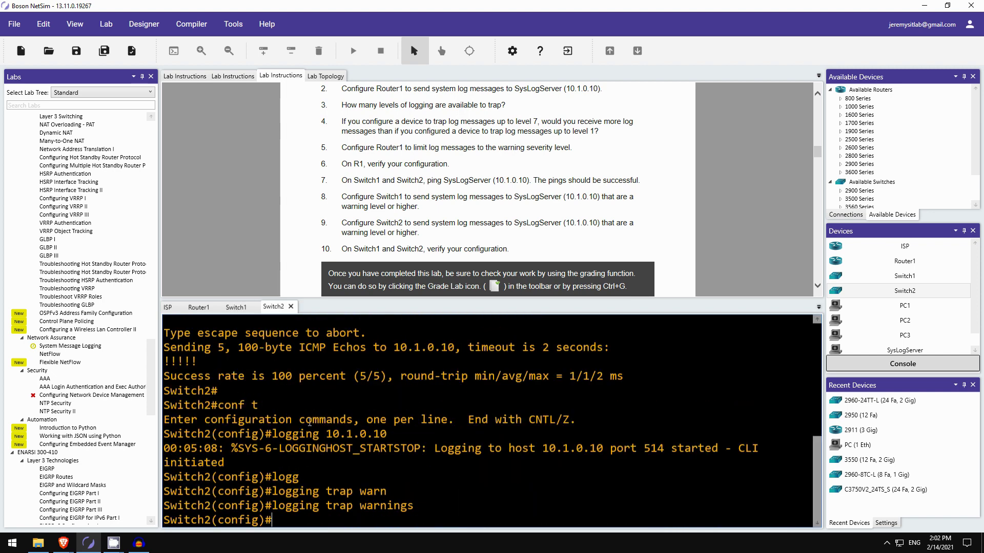
{"action": "key", "text": "Return"}
{"action": "key", "text": "Return"}
{"action": "type", "text": "do show lo"}
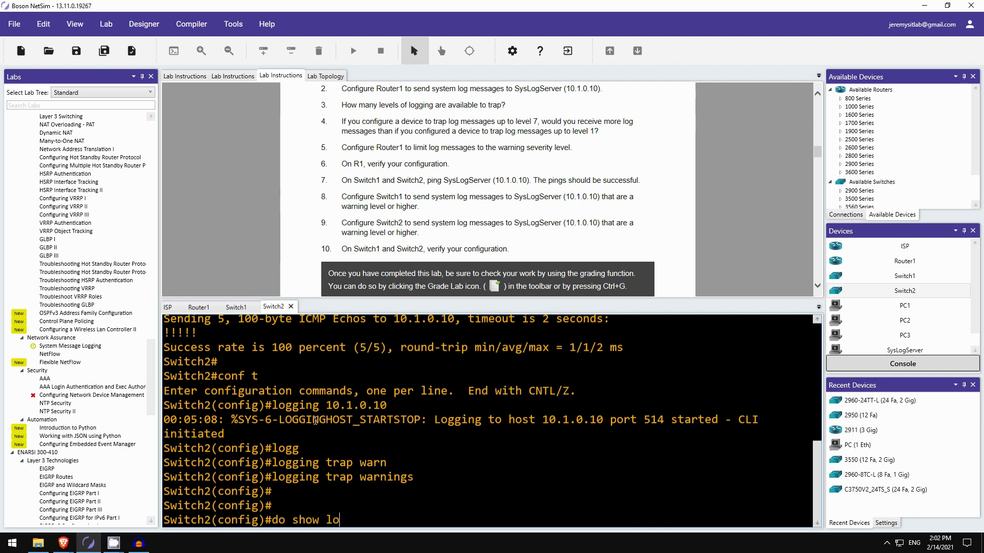
{"action": "type", "text": "gging"}
{"action": "key", "text": "Return"}
{"action": "key", "text": "space"}
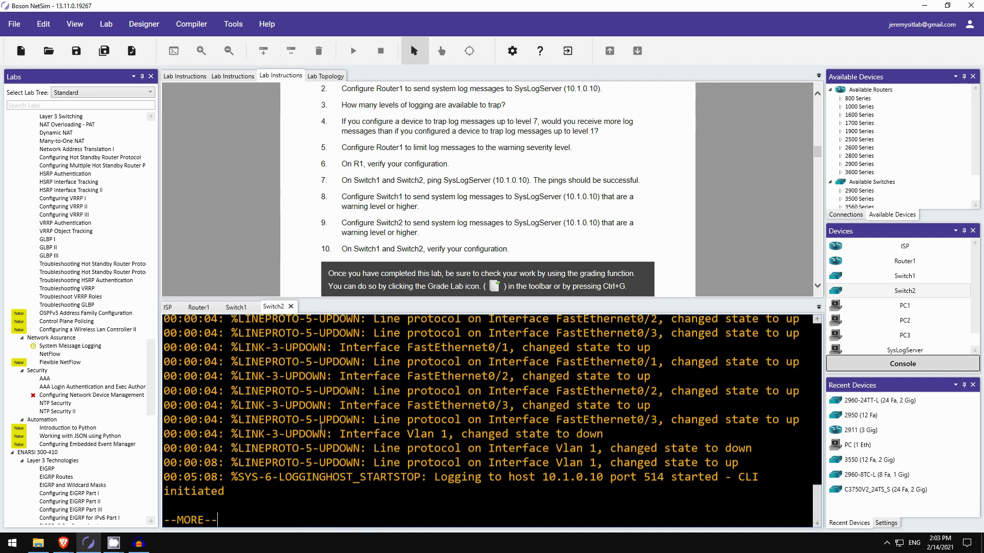
{"action": "scroll", "coordinate": [312, 435], "scroll_direction": "up", "scroll_amount": 5}
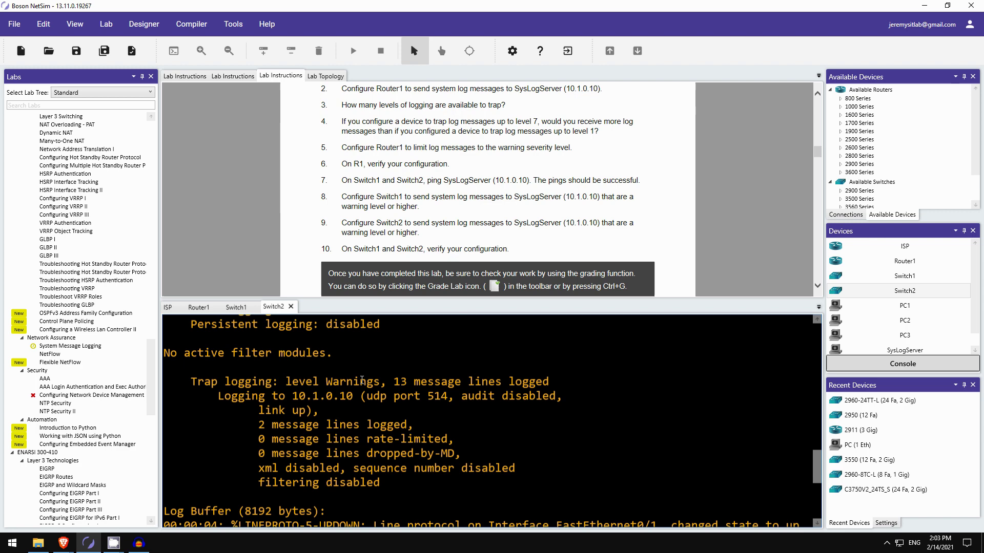
{"action": "scroll", "coordinate": [363, 385], "scroll_direction": "down", "scroll_amount": 5}
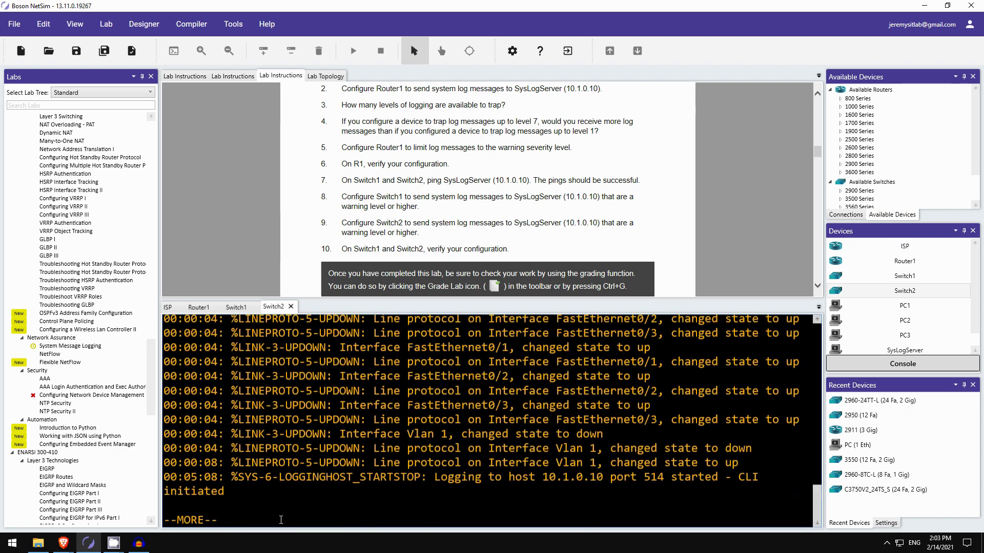
{"action": "key", "text": "space"}
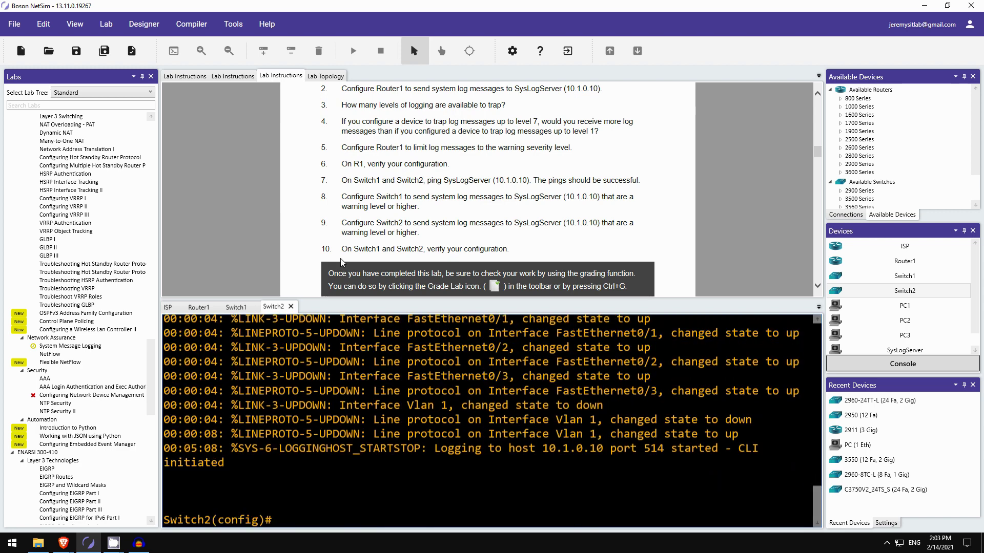
{"action": "scroll", "coordinate": [342, 261], "scroll_direction": "down", "scroll_amount": 2}
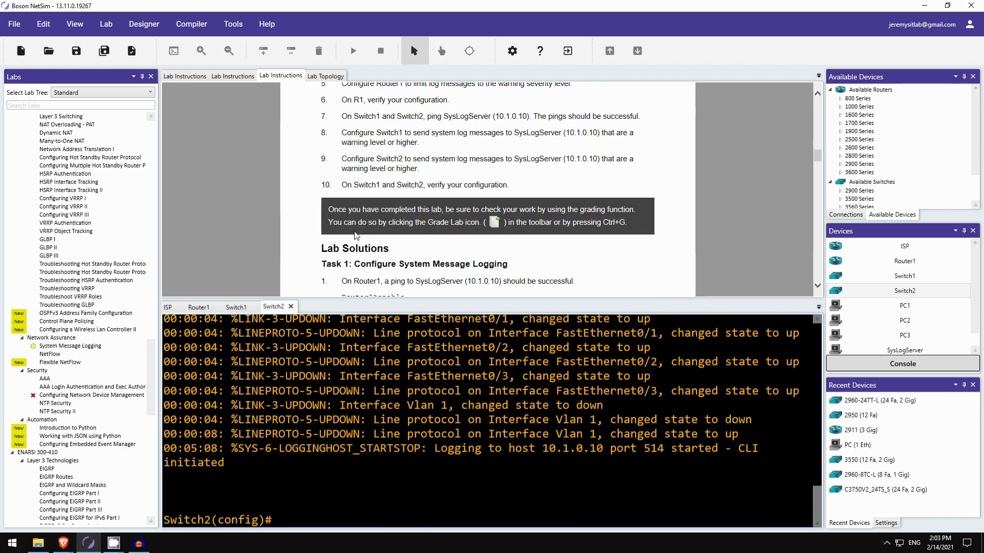
Step: Grade the lab, accept the success message, and review Router1's and Switch1's graded configurations
{"action": "left_click", "coordinate": [131, 51]}
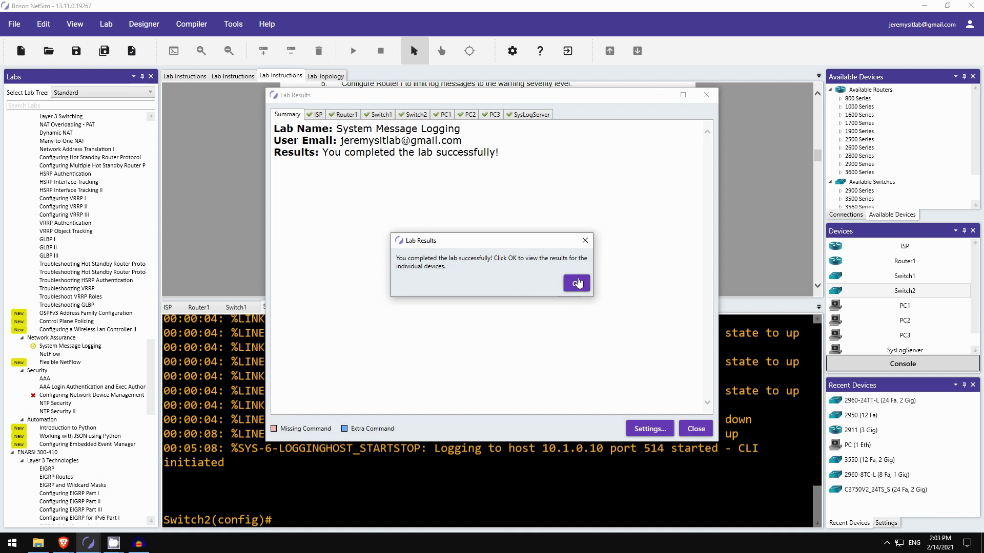
{"action": "left_click", "coordinate": [577, 283]}
{"action": "left_click", "coordinate": [339, 115]}
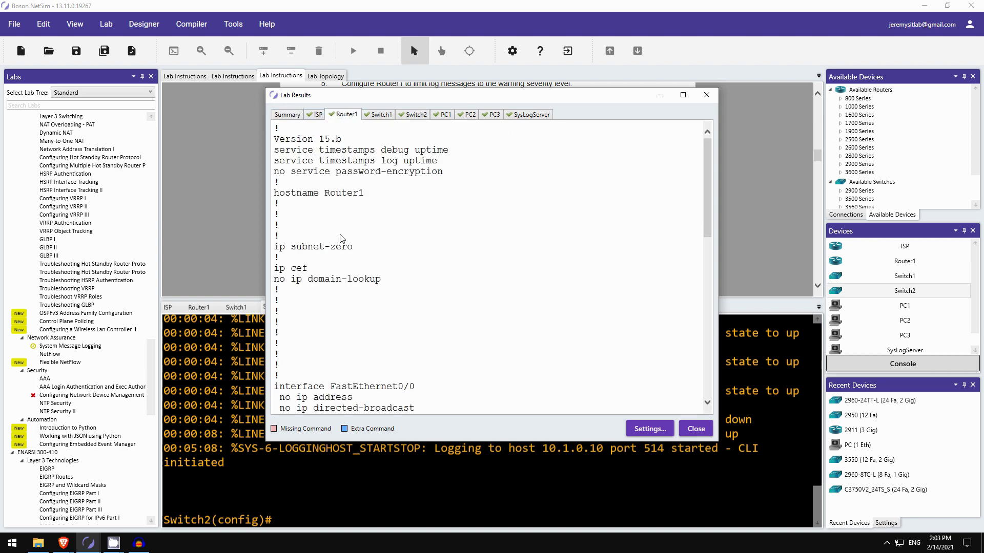
{"action": "scroll", "coordinate": [306, 401], "scroll_direction": "down", "scroll_amount": 8}
{"action": "scroll", "coordinate": [306, 401], "scroll_direction": "down", "scroll_amount": 2}
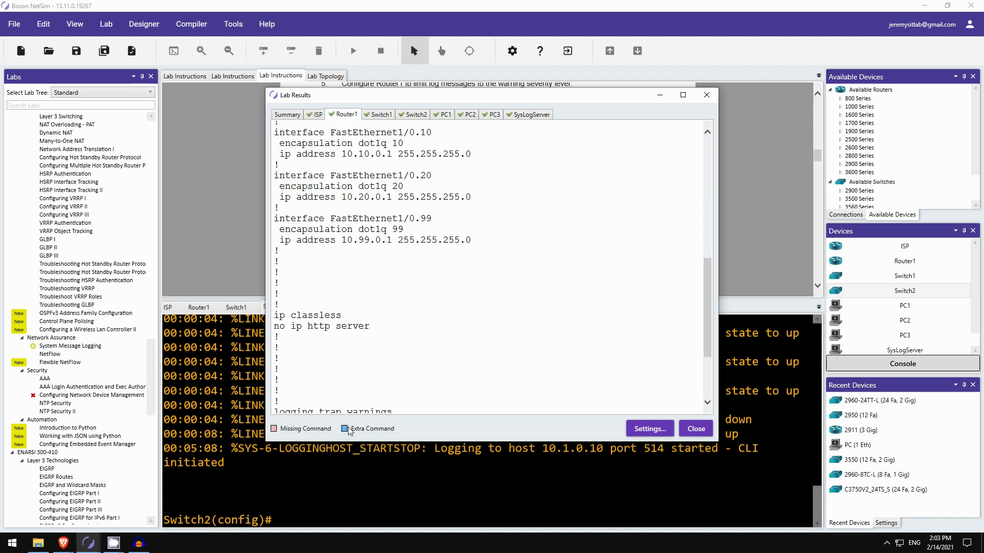
{"action": "scroll", "coordinate": [352, 356], "scroll_direction": "down", "scroll_amount": 3}
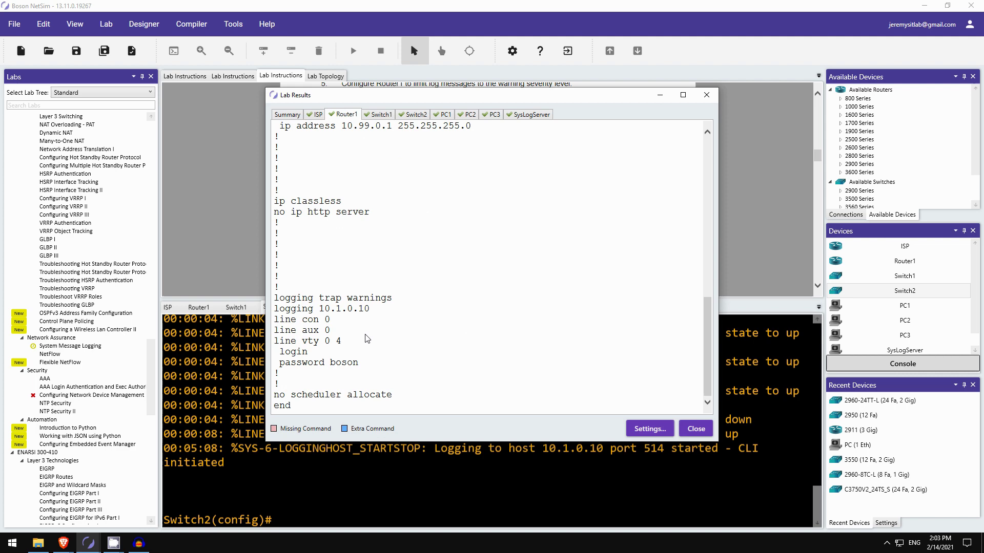
{"action": "scroll", "coordinate": [369, 328], "scroll_direction": "up", "scroll_amount": 10}
{"action": "left_click", "coordinate": [379, 114]}
{"action": "scroll", "coordinate": [461, 308], "scroll_direction": "down", "scroll_amount": 15}
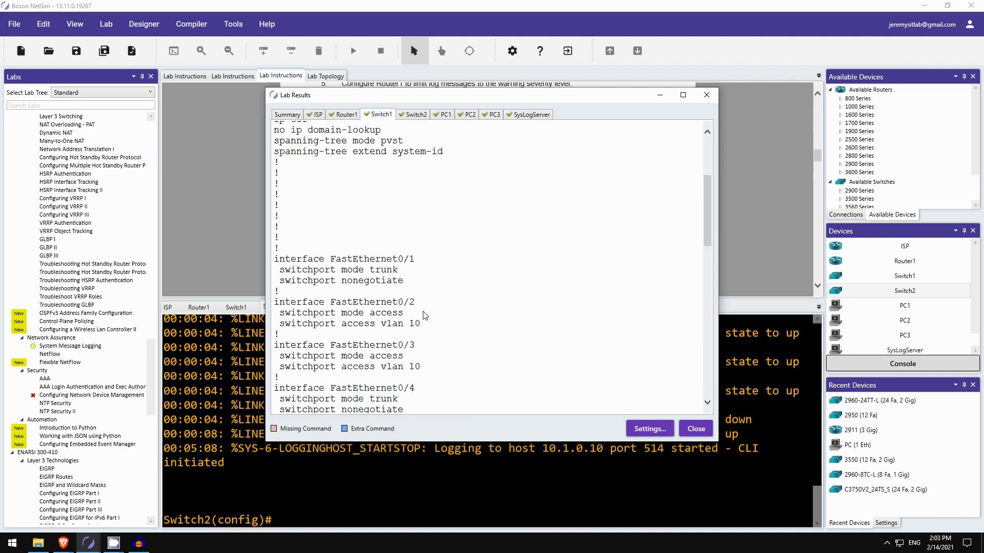
Step: Close the Lab Results window and check that System Message Logging is marked completed
{"action": "left_click", "coordinate": [694, 429]}
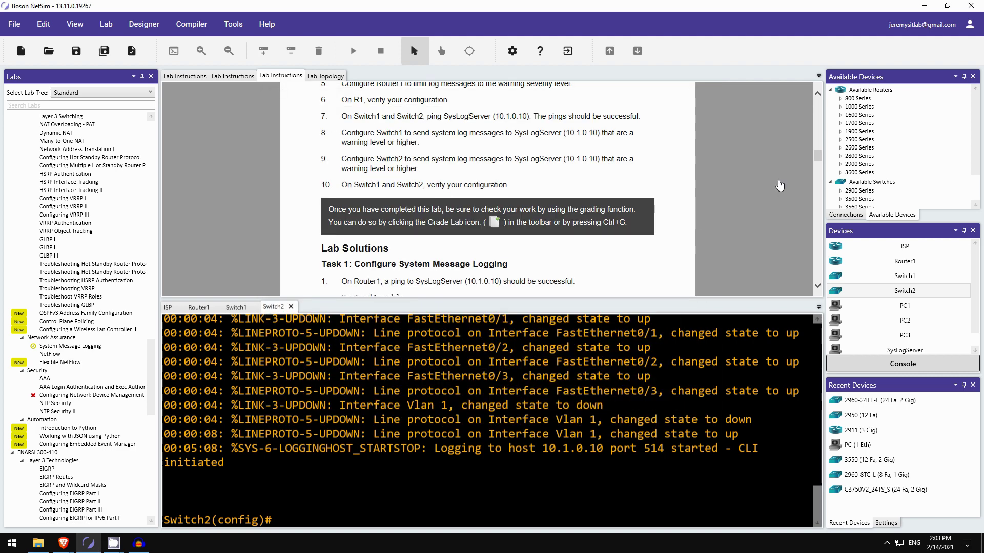
{"action": "scroll", "coordinate": [754, 180], "scroll_direction": "down", "scroll_amount": 3}
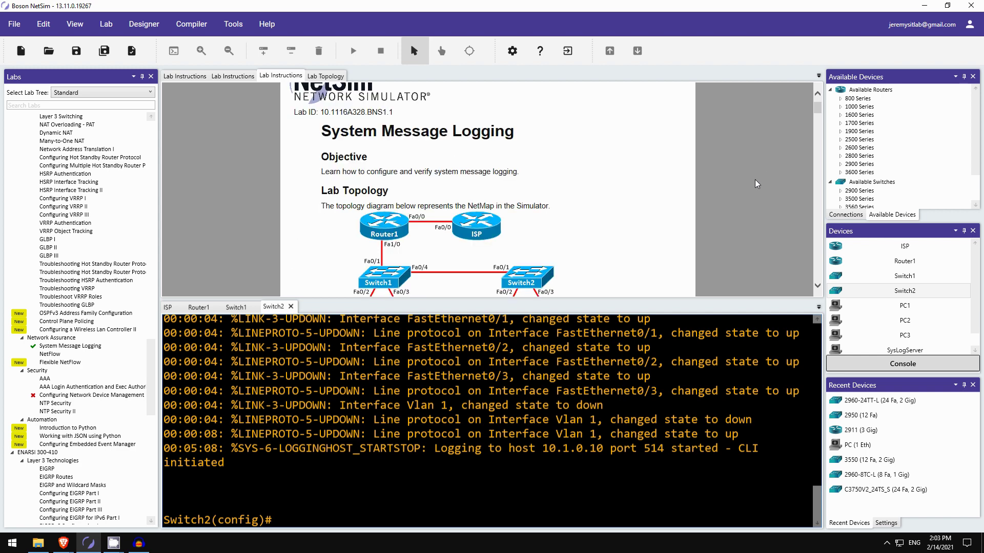